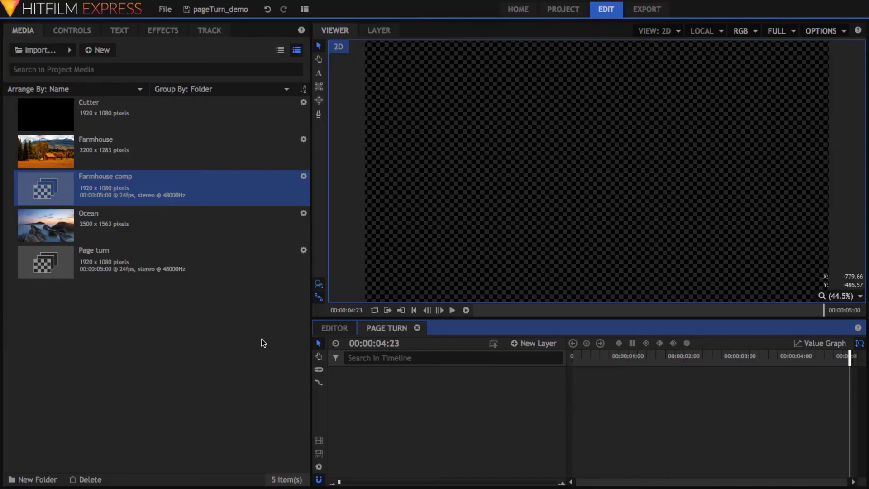
Add Farmhouse comp to the Page Turn timeline, duplicate it, and name the copy 'Farmhouse comp back'.
left_click_drag(126, 189, 391, 389)
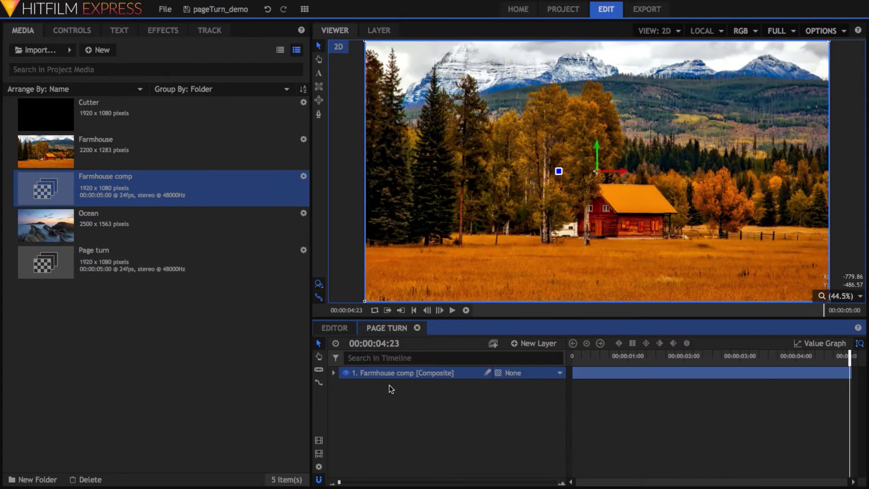
key("ctrl+d")
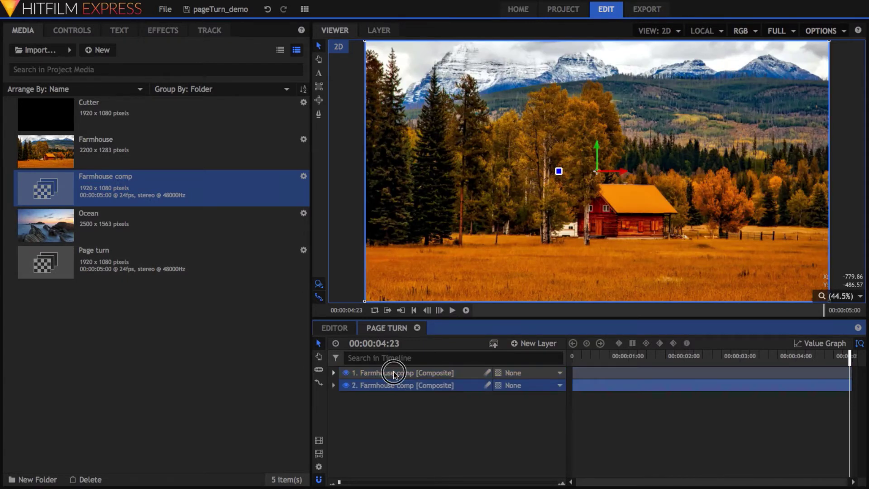
double_click(393, 372)
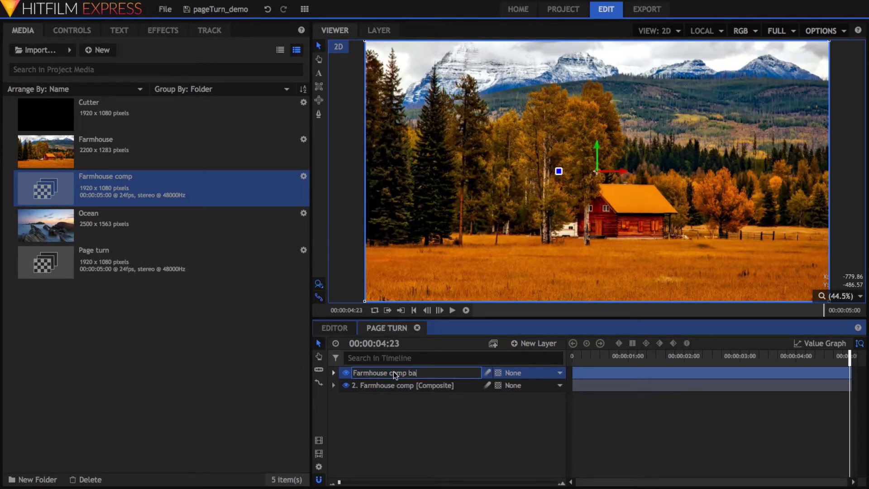
key("Return")
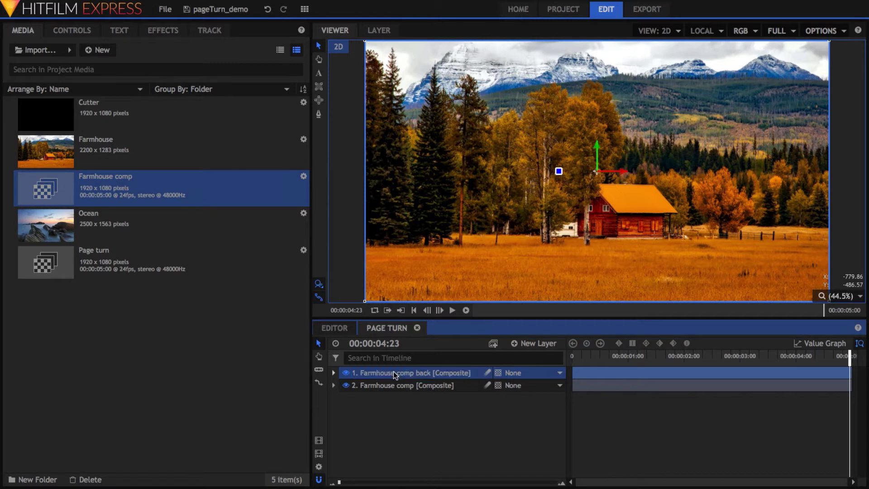
Add a new point layer and start renaming it.
left_click(534, 343)
left_click(531, 420)
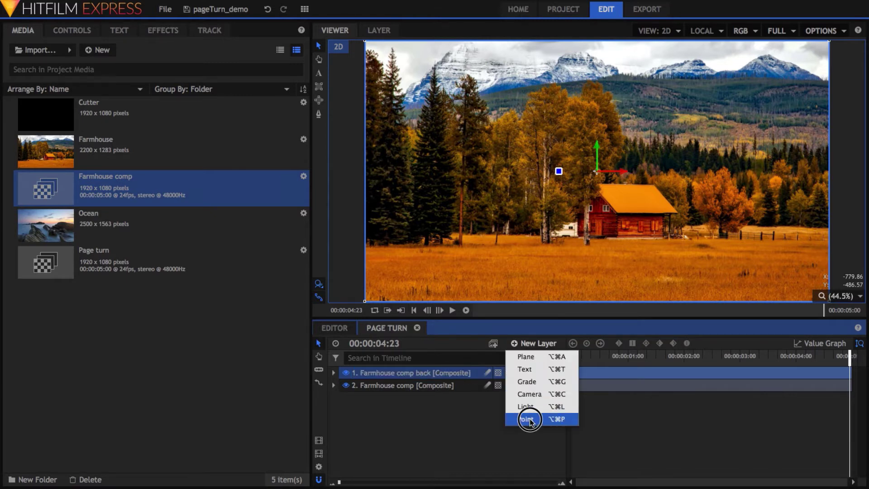
double_click(454, 373)
Name the point layer 'Page Control' and apply the Reflection effect to Farmhouse comp back.
type("Pa")
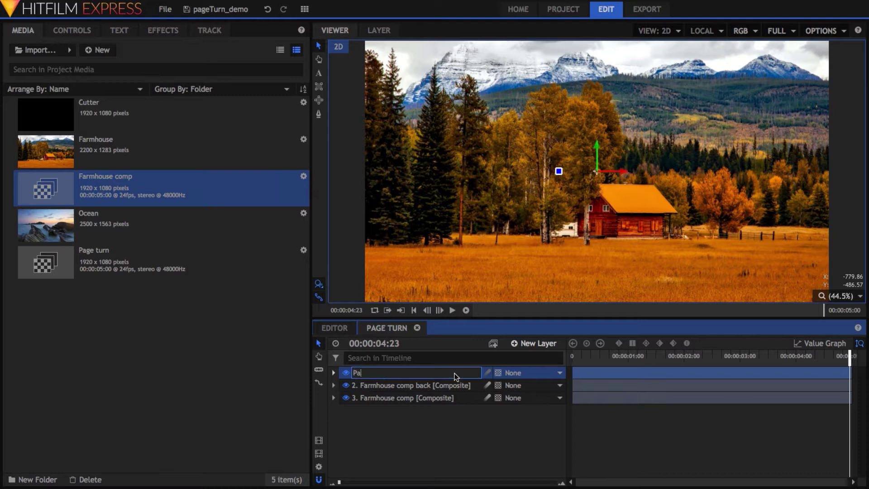
type("ge Control")
key("Return")
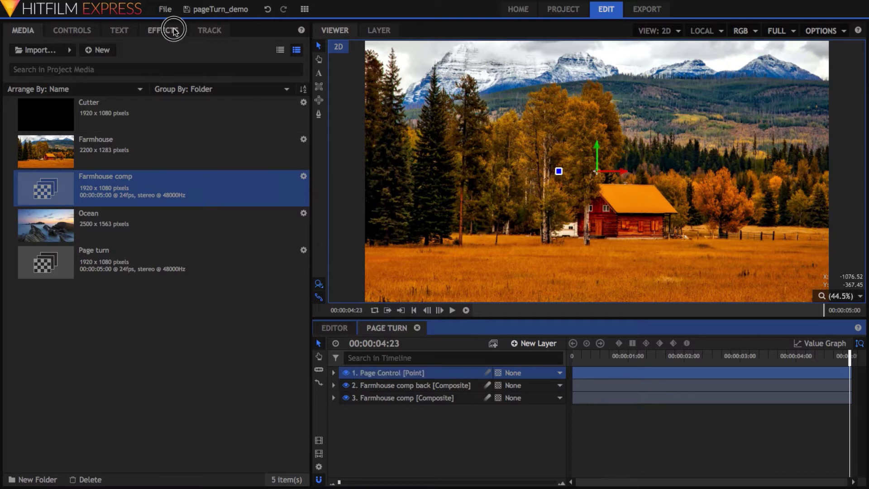
left_click(163, 30)
left_click(244, 51)
key("ctrl+a")
key("BackSpace")
type("ref")
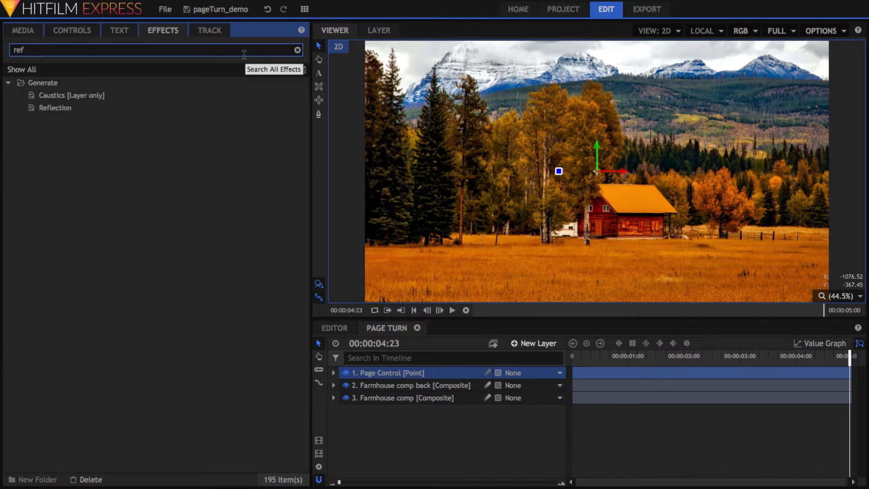
left_click_drag(56, 107, 437, 384)
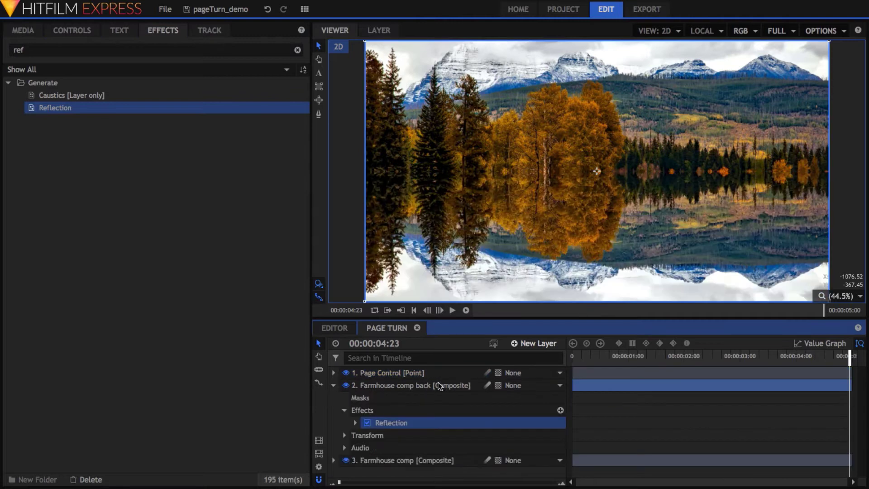
Centre the Reflection on the Page Control layer and set its angle to 270°.
left_click(82, 34)
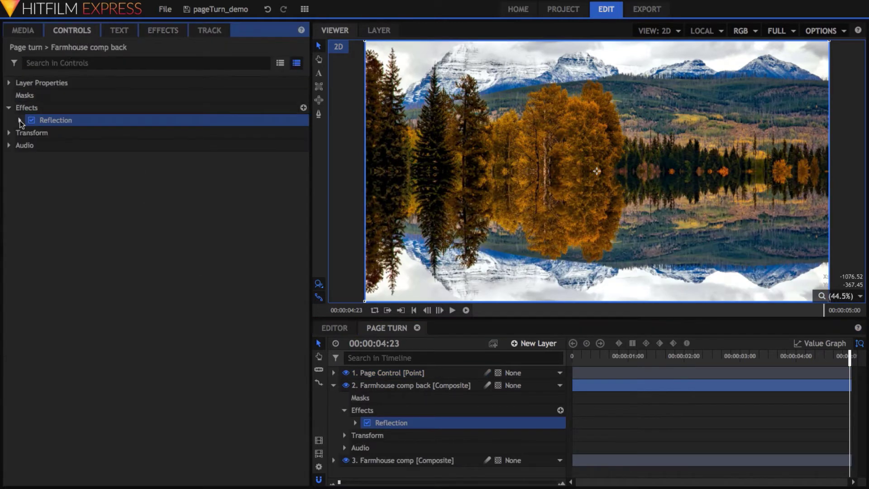
left_click(20, 121)
left_click(30, 145)
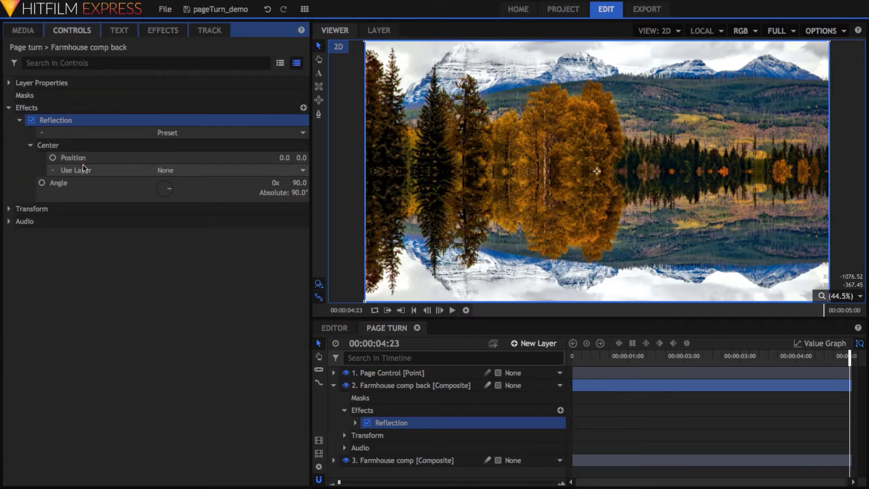
left_click(186, 170)
left_click(193, 183)
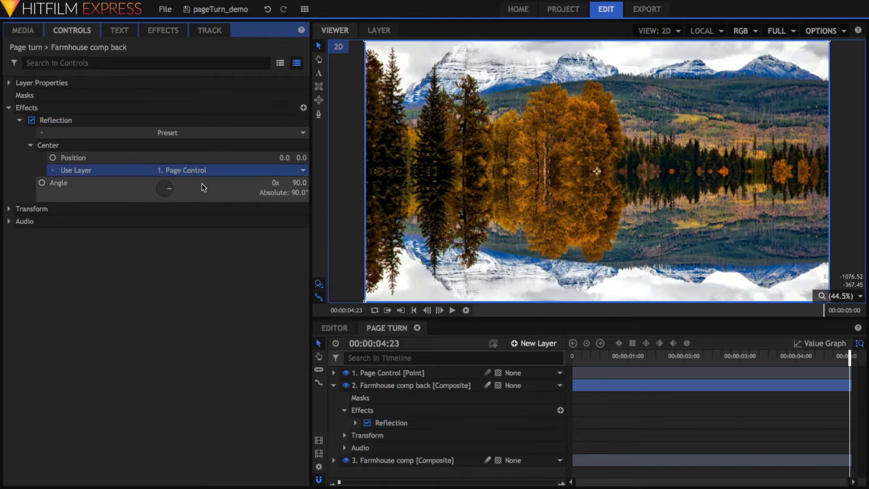
left_click(299, 182)
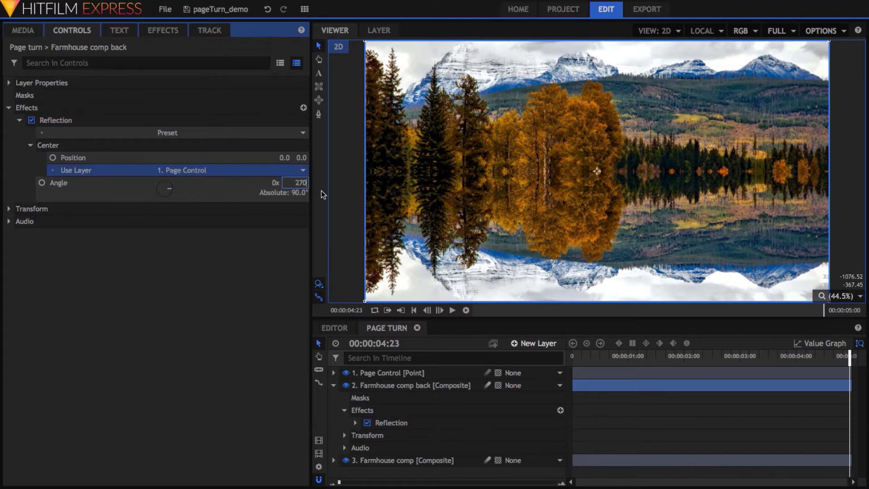
key("Return")
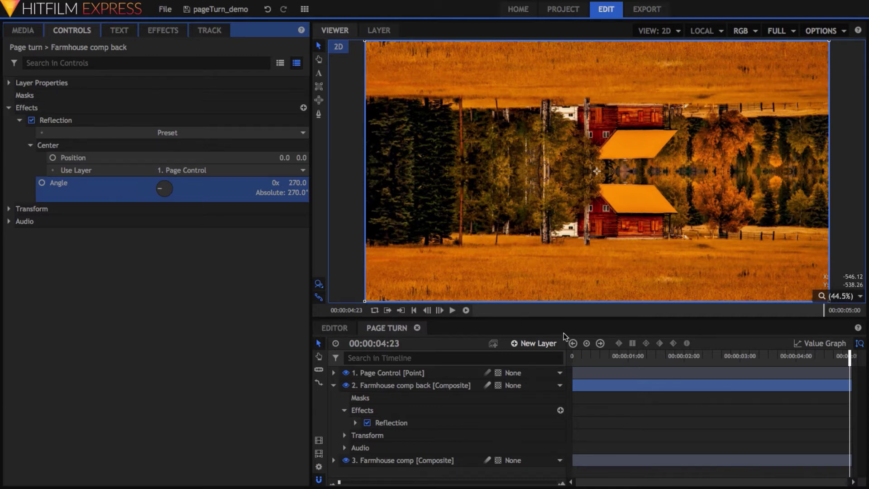
Create a black plane layer named Cutter.
left_click(546, 342)
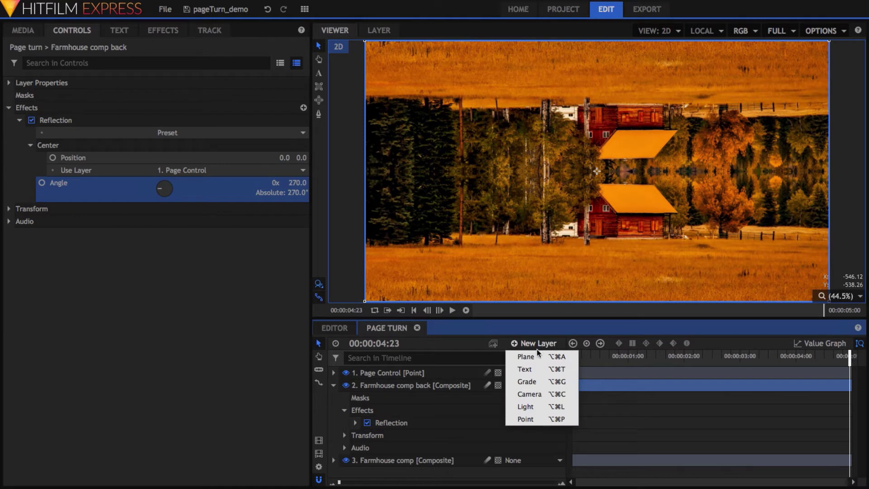
left_click(534, 356)
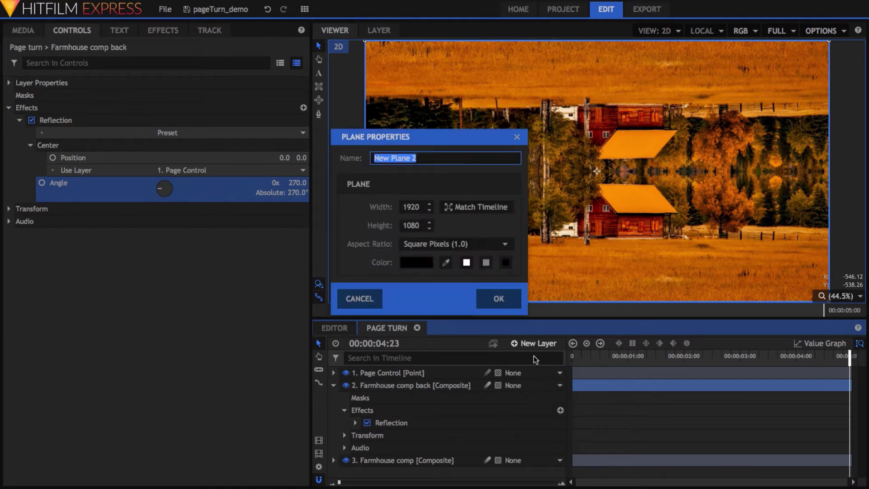
type("Cutter")
key("Return")
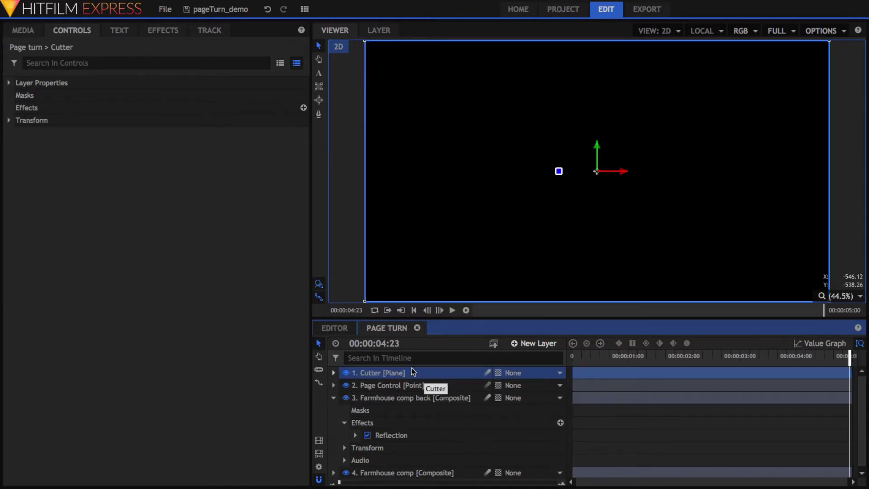
Give Cutter an anchor point Y of 540 and a scale of 300%.
left_click(8, 121)
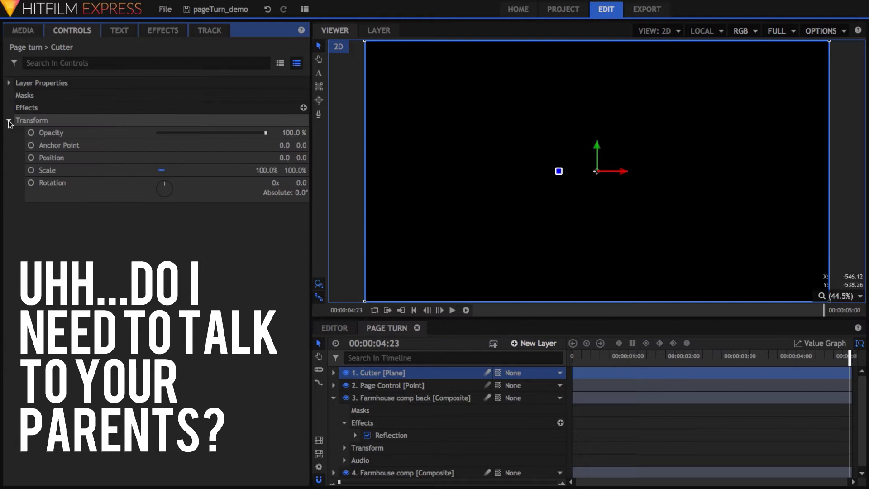
left_click(301, 145)
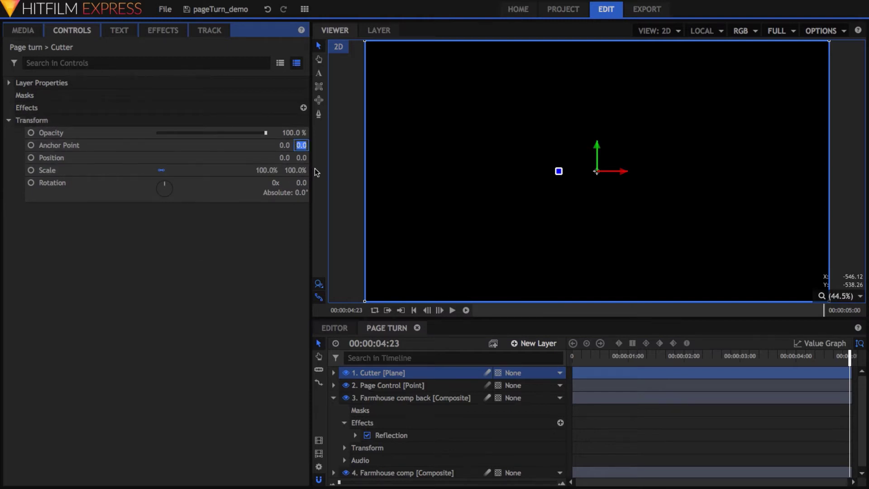
key("Return")
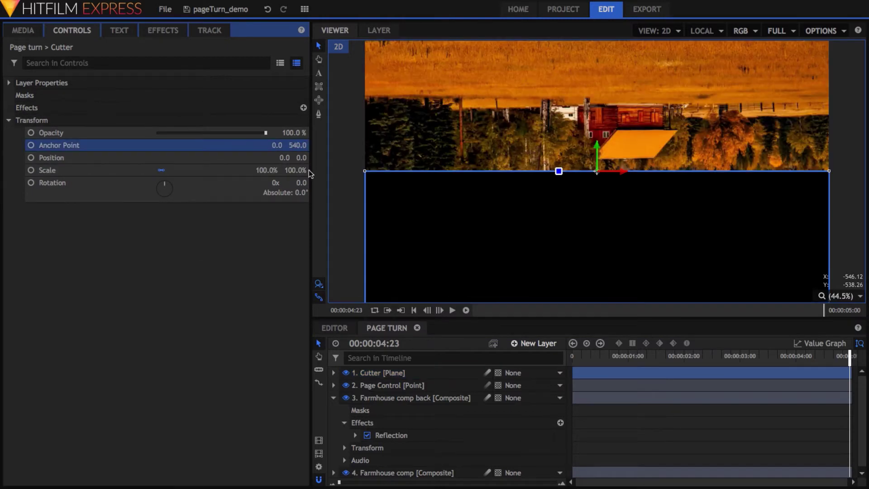
left_click(298, 170)
type("300")
key("Return")
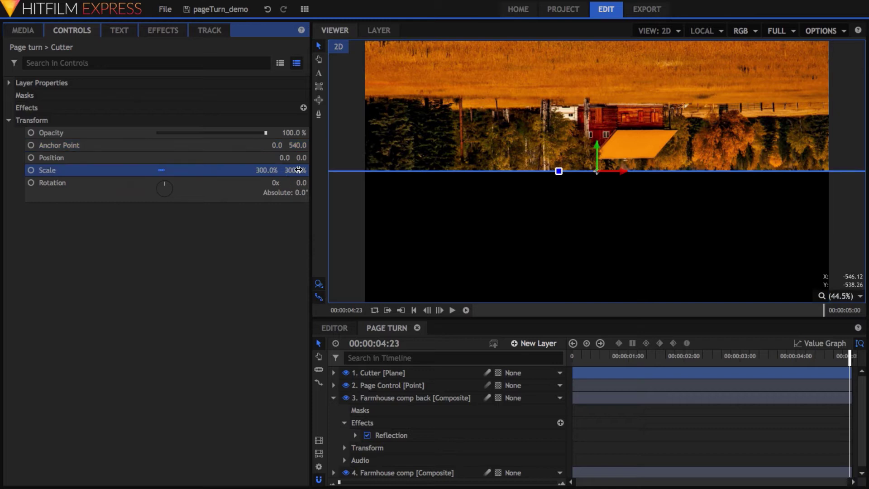
Parent Cutter to Page Control, hide it, and move it to the bottom of the stack.
left_click(510, 372)
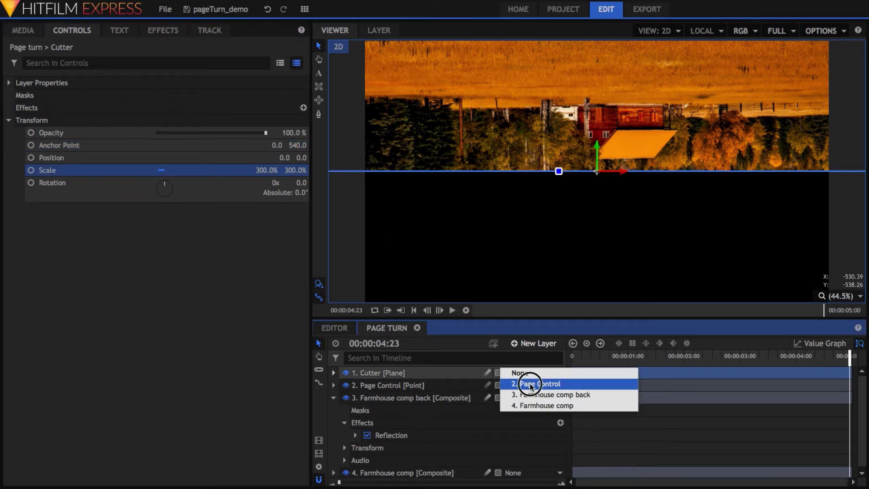
left_click(535, 382)
left_click(346, 373)
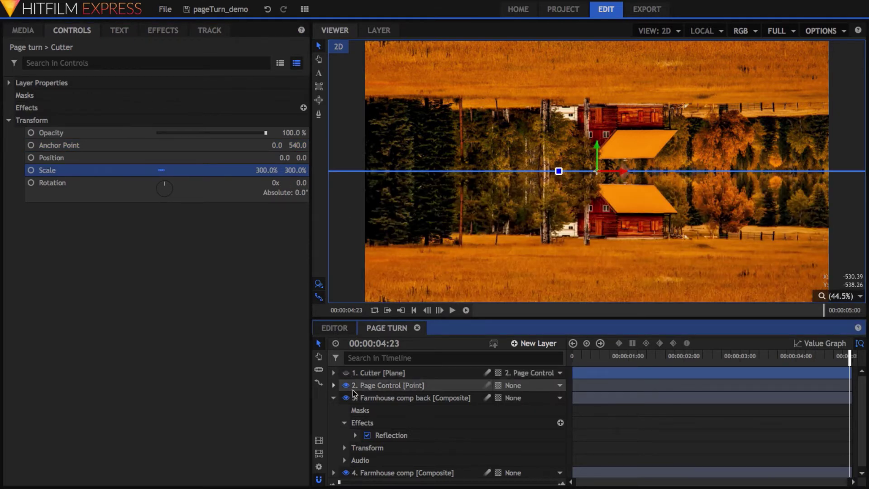
left_click(334, 397)
left_click(419, 376)
left_click_drag(418, 376, 415, 420)
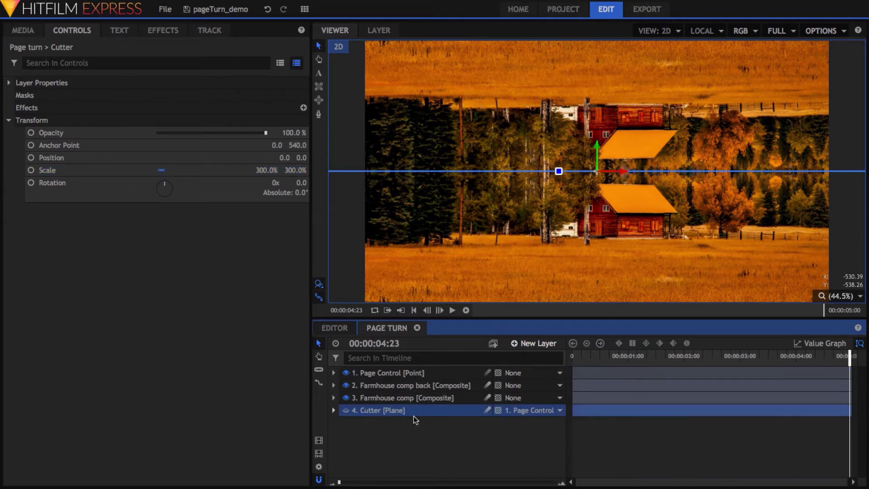
Apply the Set Matte effect to Farmhouse comp back.
left_click(163, 30)
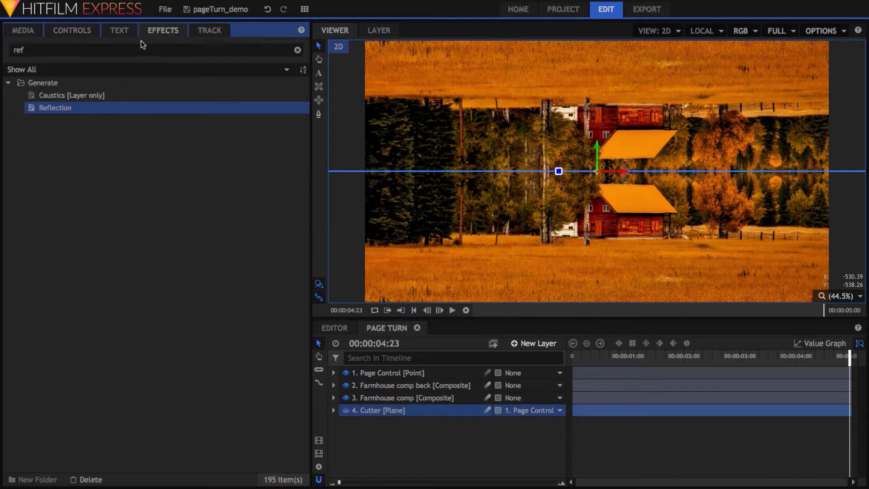
left_click(138, 45)
type("set")
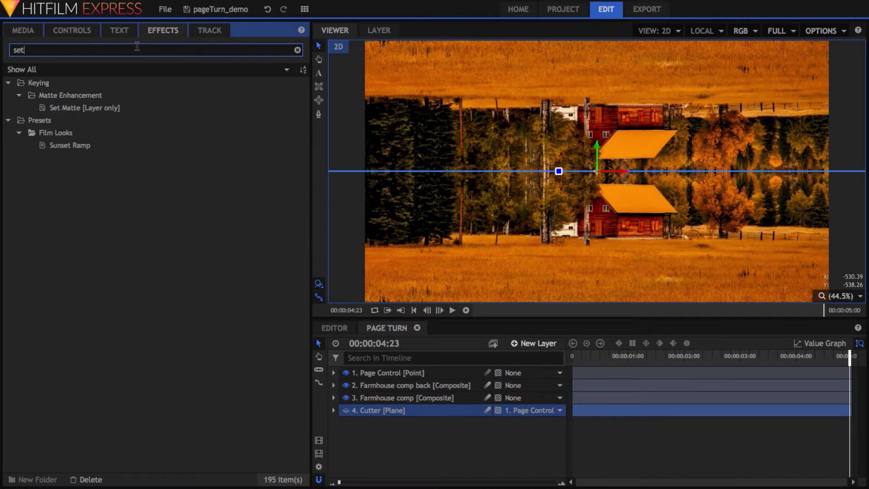
left_click_drag(103, 107, 392, 391)
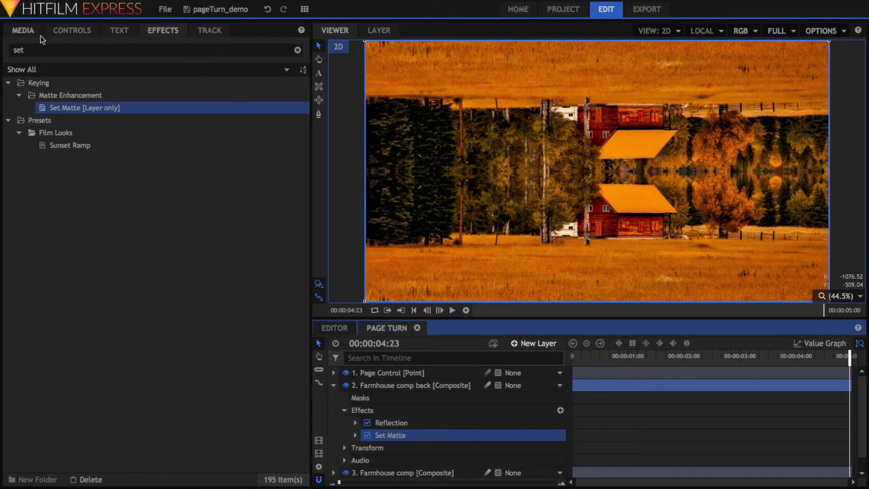
Set the matte's source layer to 4. Cutter with Subtract blending.
left_click(91, 34)
left_click(20, 121)
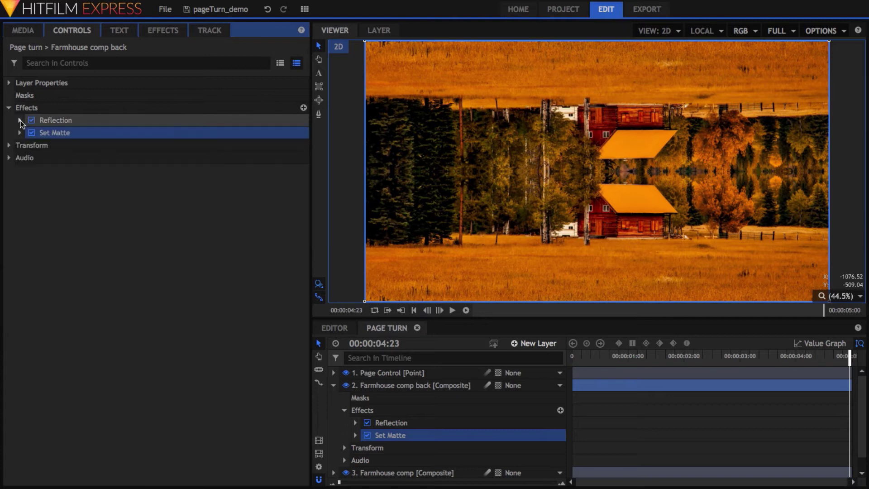
left_click(20, 133)
left_click(174, 145)
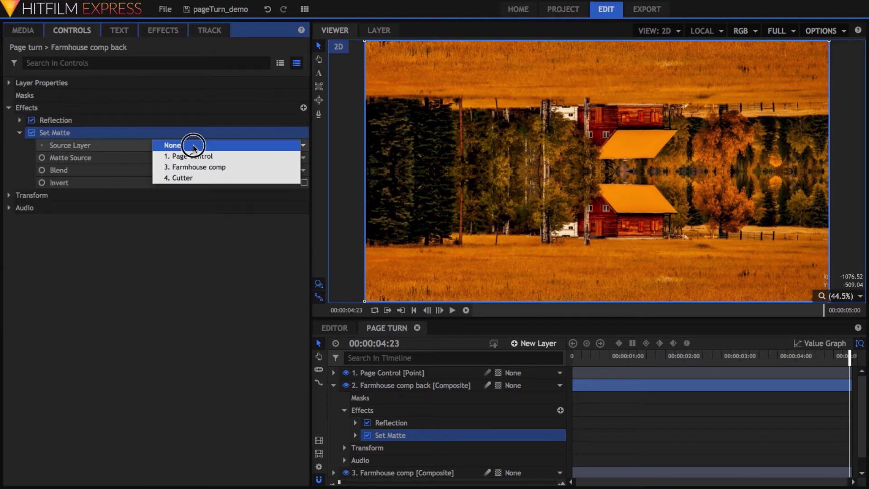
left_click(192, 178)
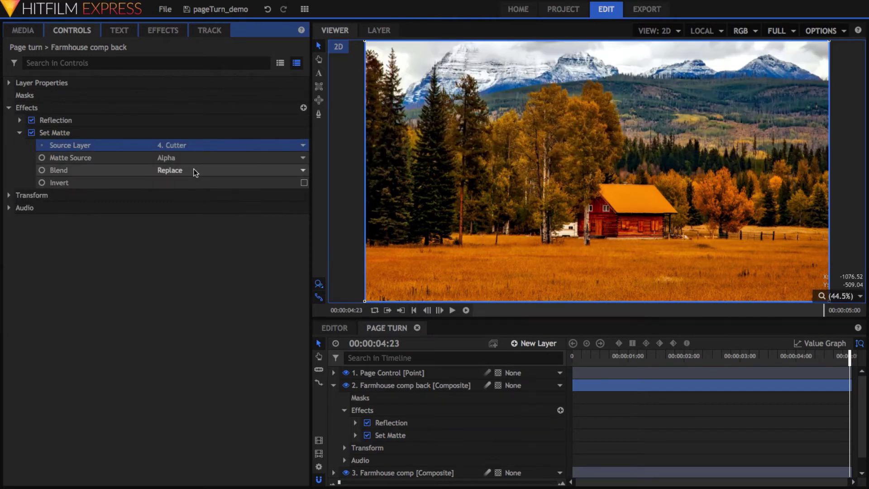
left_click(193, 170)
left_click(193, 184)
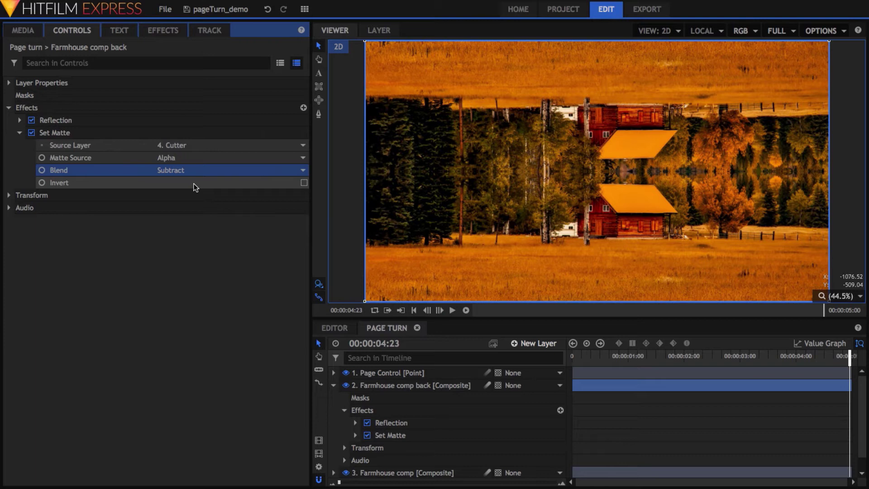
left_click(334, 385)
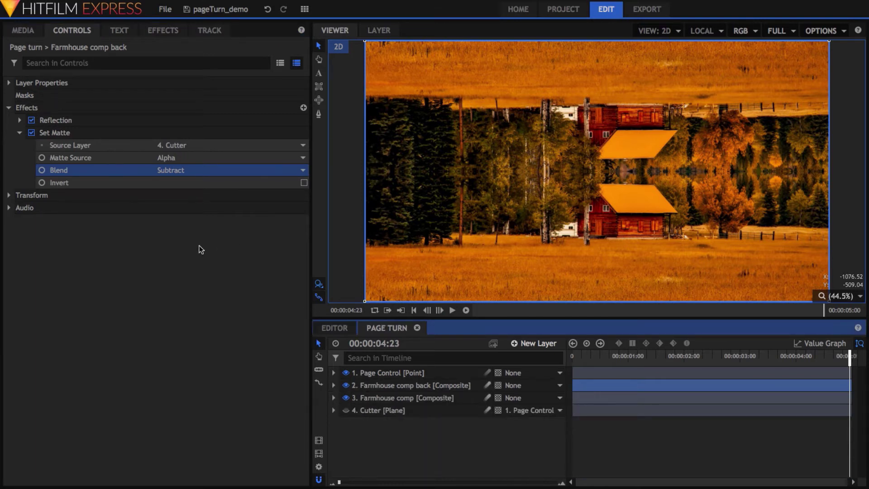
Copy the Set Matte effect from Farmhouse comp back and paste it onto Farmhouse comp.
left_click(150, 135)
right_click(149, 133)
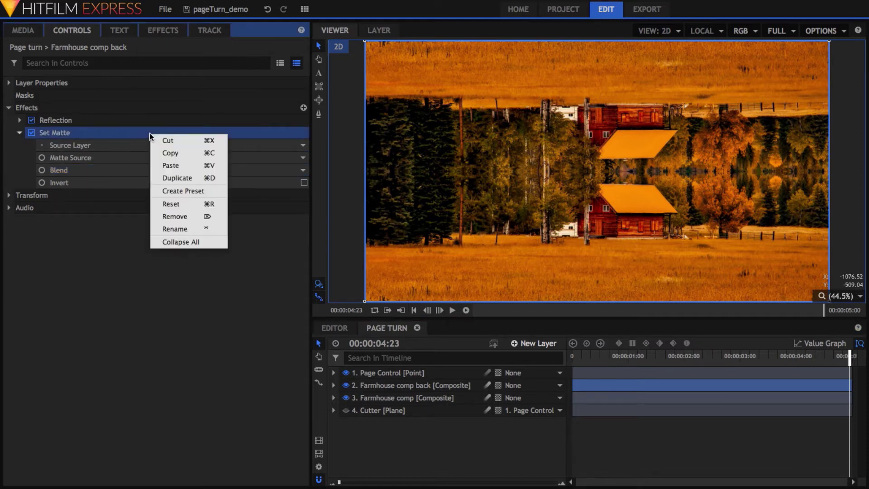
left_click(192, 153)
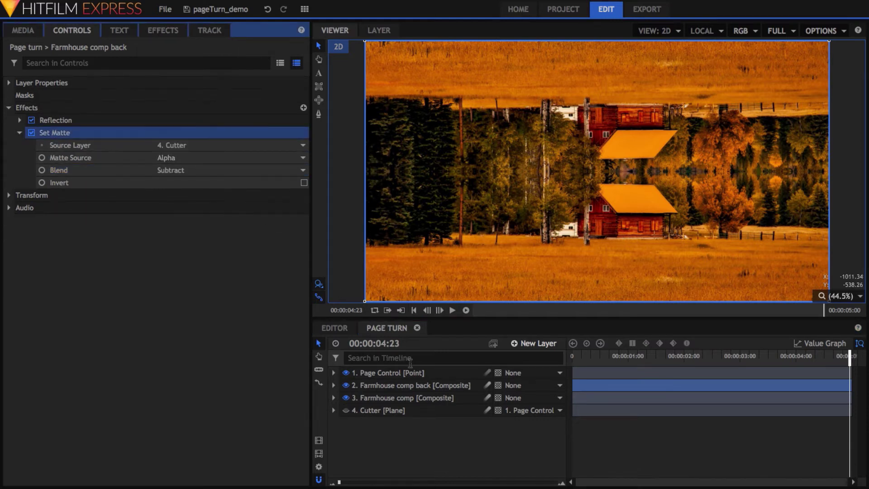
left_click(404, 398)
right_click(406, 400)
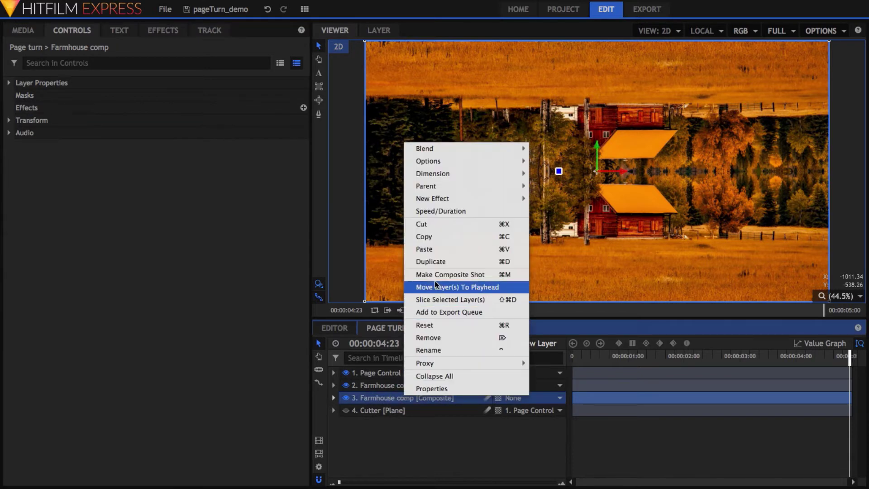
left_click(434, 249)
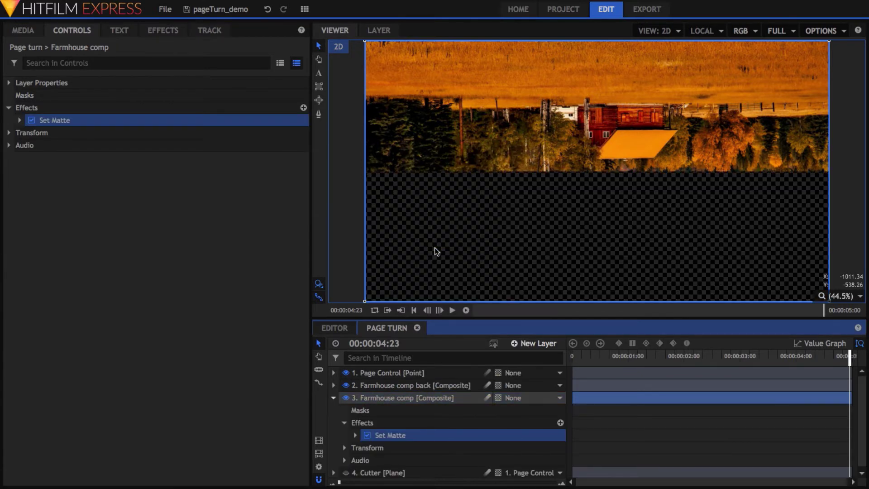
left_click(442, 372)
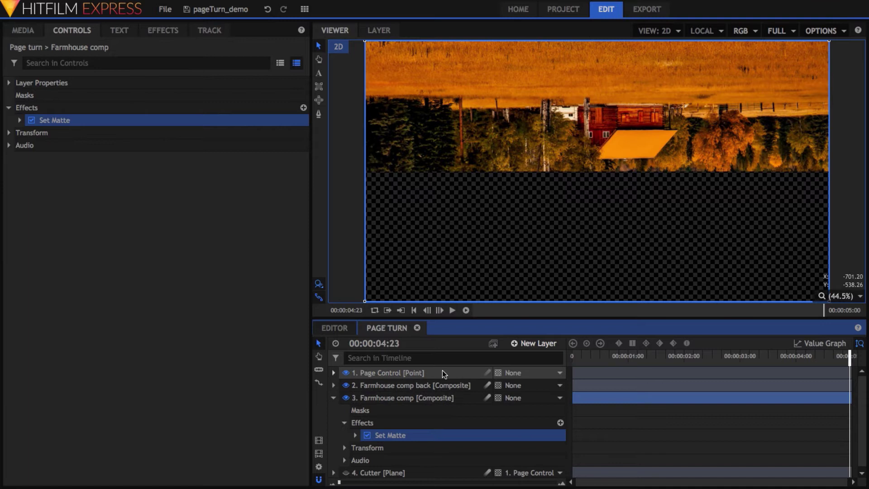
Move the Page Control point down and set its rotation to -33°.
left_click_drag(597, 145, 592, 229)
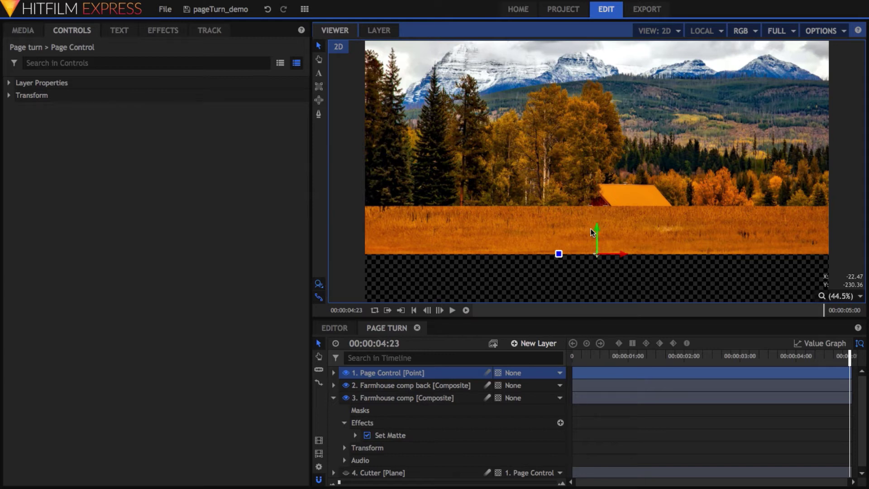
left_click_drag(558, 253, 574, 270)
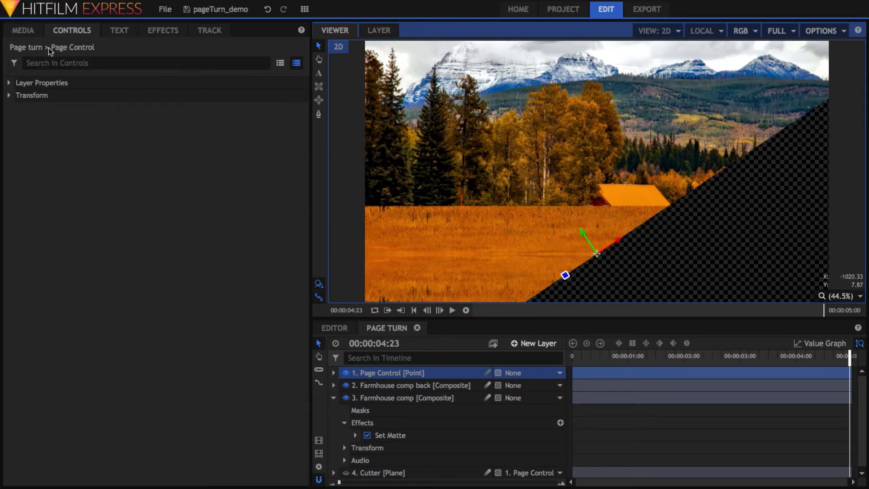
left_click(9, 95)
left_click(294, 145)
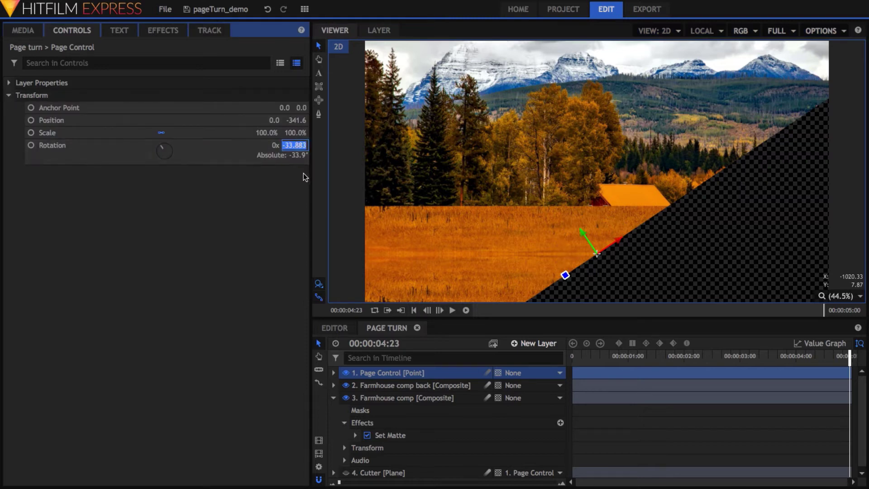
type("-33")
key("Return")
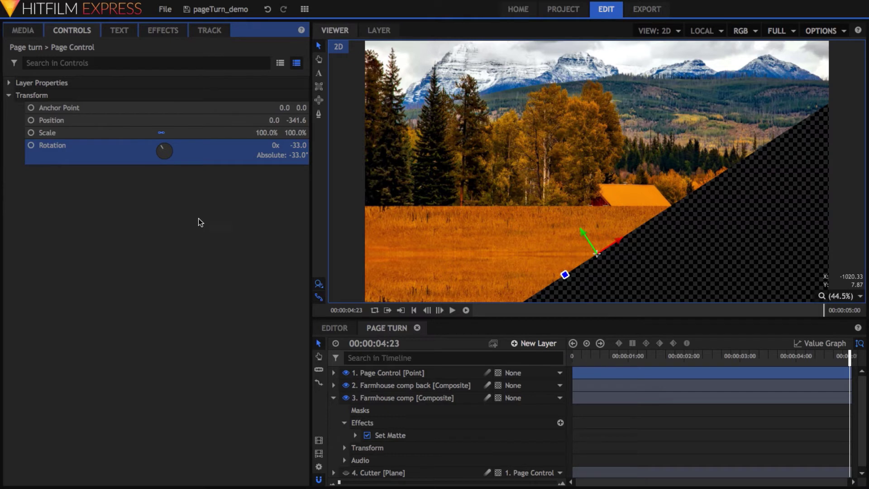
Change the Reflection angle on Farmhouse comp back to 237°.
left_click(369, 385)
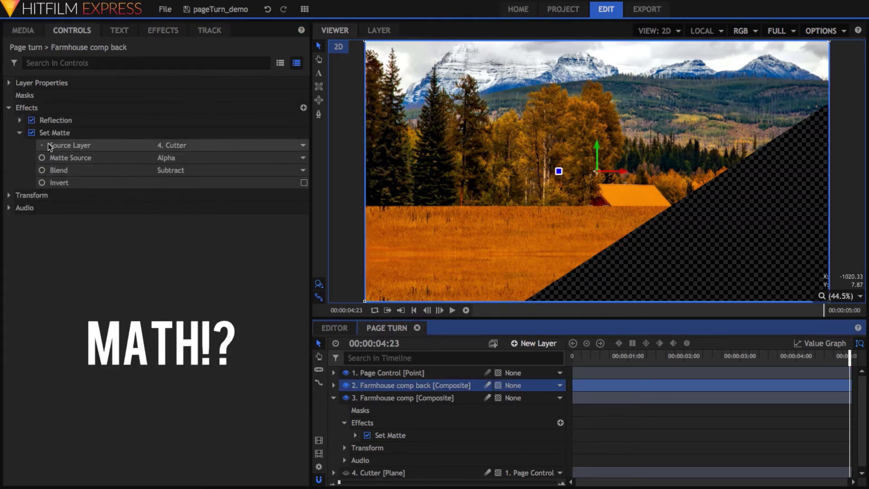
left_click(19, 132)
left_click(20, 120)
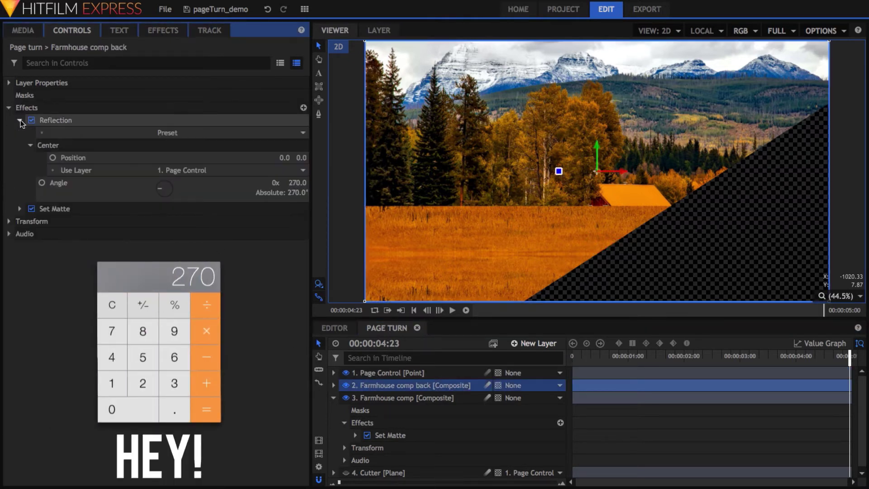
left_click(287, 183)
type("237")
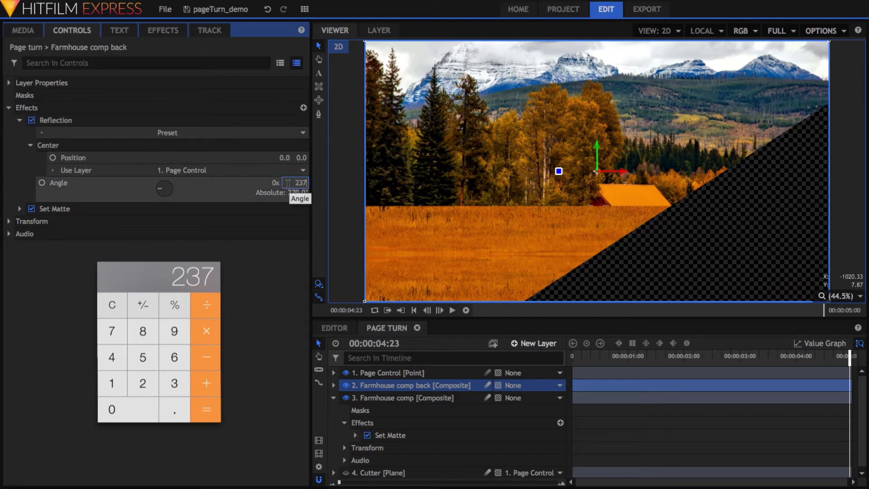
key("Return")
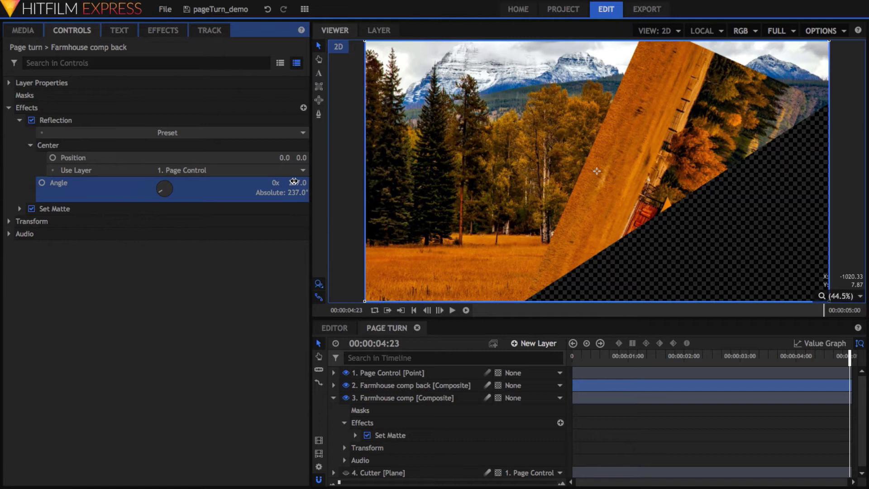
left_click(434, 373)
Keyframe Page Control's position from past the lower-right corner to the top-left.
left_click_drag(566, 271, 643, 212)
left_click(334, 397)
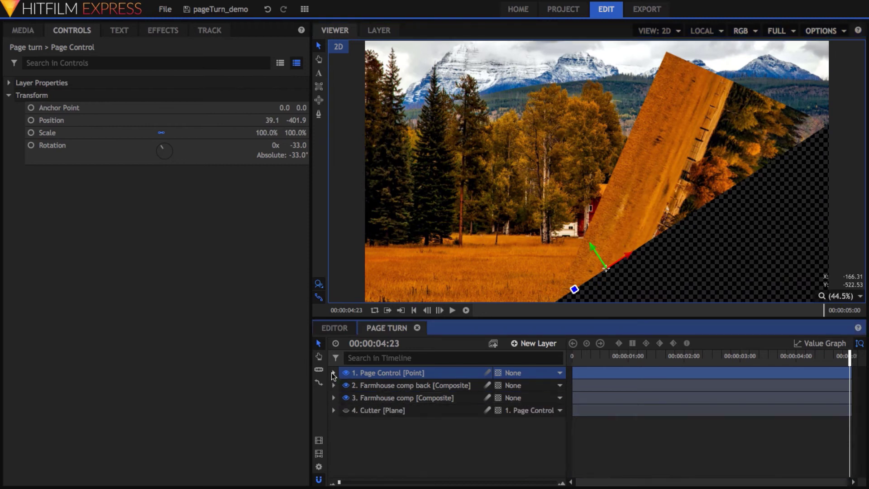
left_click(333, 373)
left_click_drag(656, 356, 572, 356)
scroll(721, 270, "down", 1)
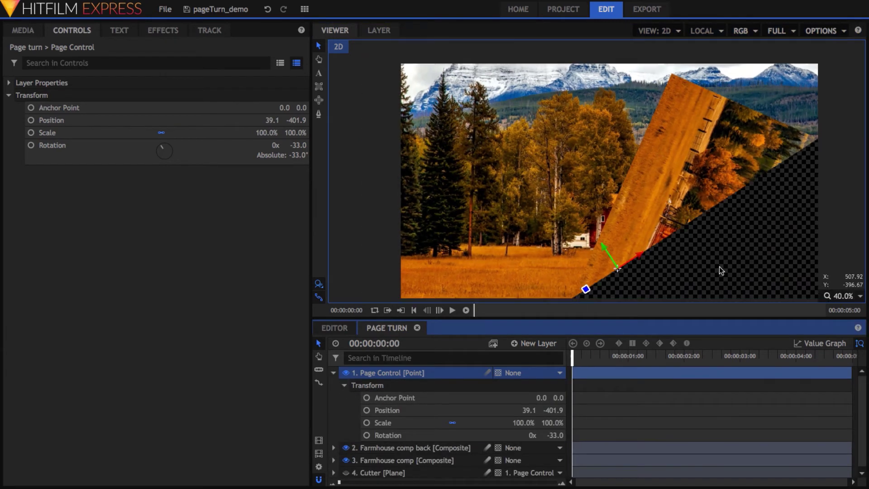
scroll(721, 271, "down", 1)
left_click_drag(602, 244, 763, 270)
left_click(366, 410)
left_click_drag(572, 356, 850, 356)
left_click_drag(744, 265, 411, 97)
Retime the position keyframes so the turn ends around two seconds, then play it back.
key("Home")
left_click(809, 248)
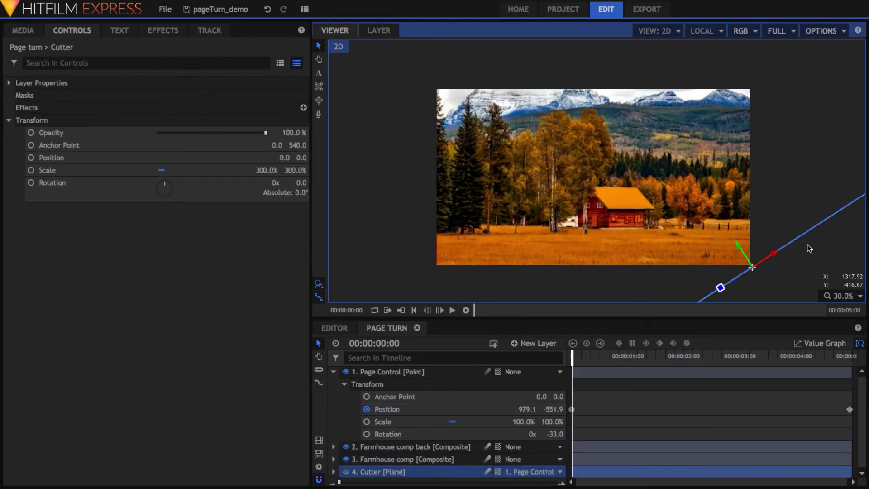
key("space")
left_click_drag(850, 409, 697, 410)
left_click_drag(572, 409, 618, 409)
key("Home")
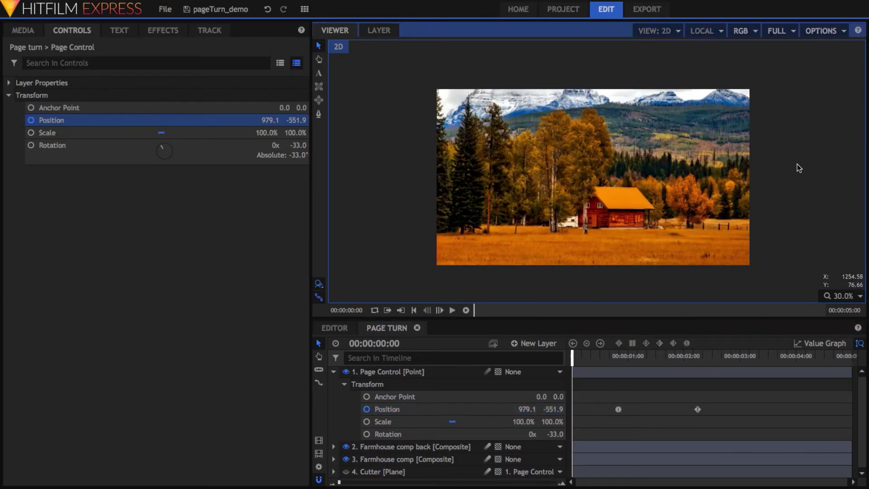
key("space")
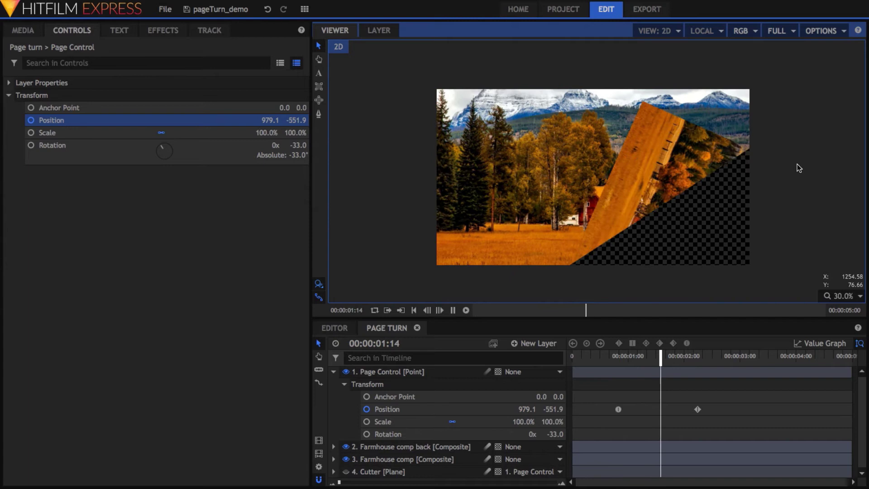
key("space")
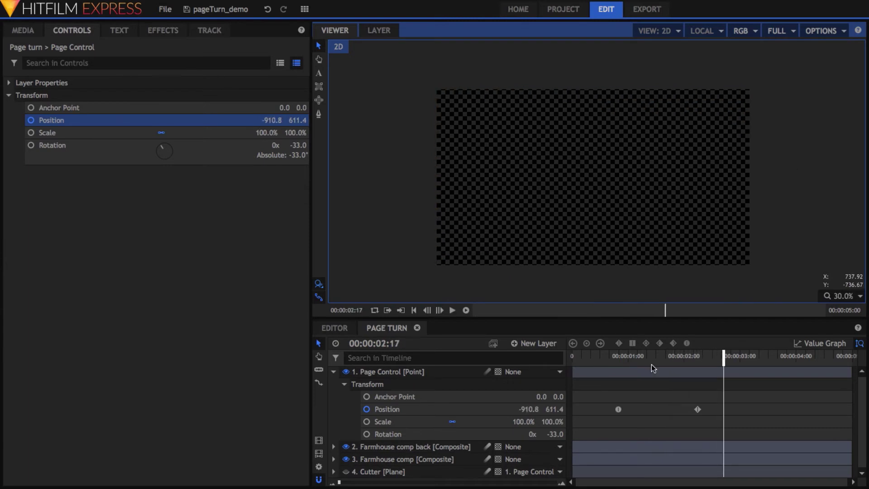
left_click(697, 409)
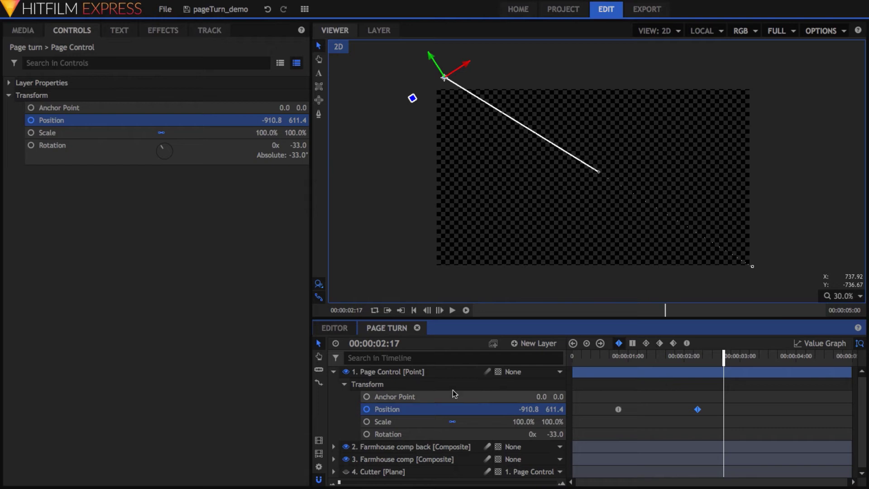
Apply Curves to Farmhouse comp back and place it above Reflection.
left_click(333, 371)
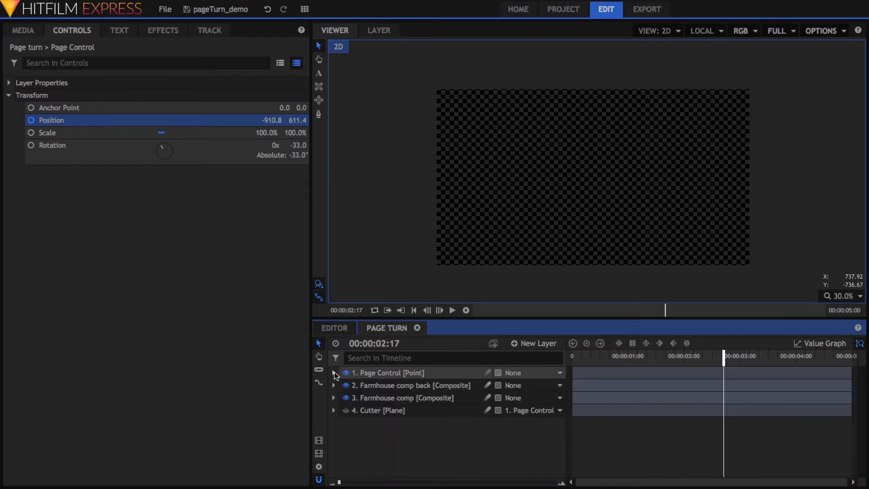
left_click(161, 35)
type("curv")
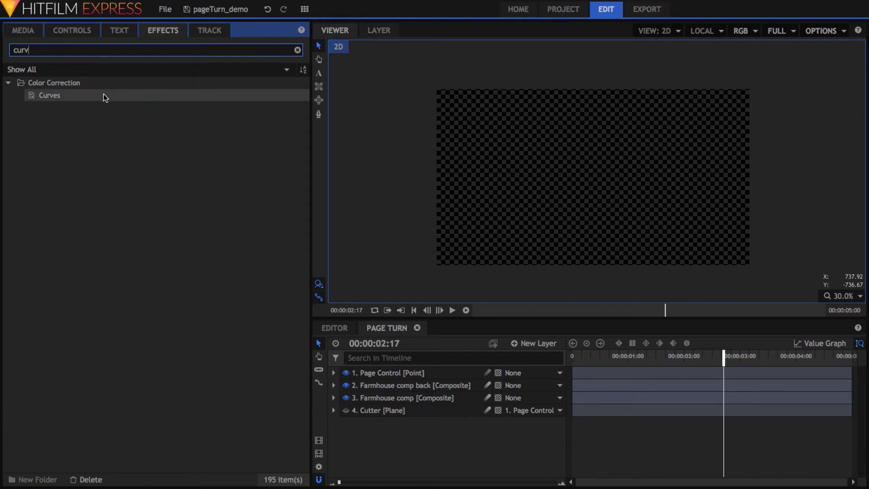
left_click_drag(104, 95, 385, 385)
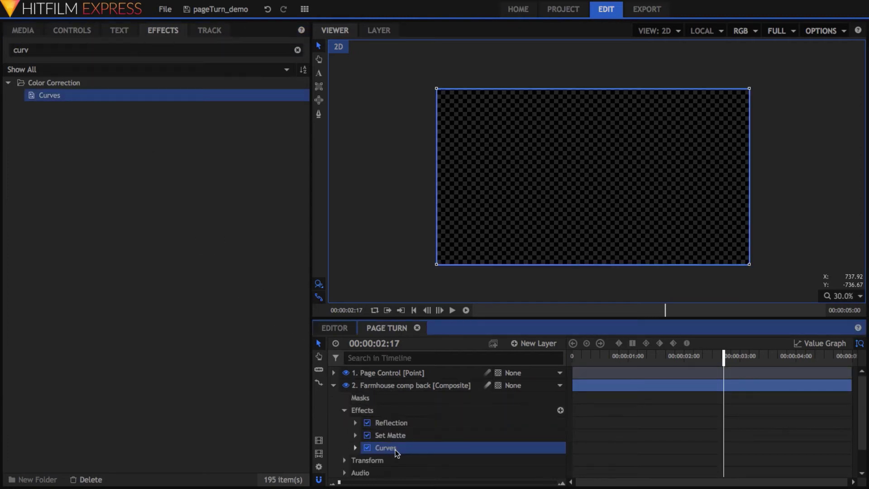
left_click_drag(385, 447, 398, 420)
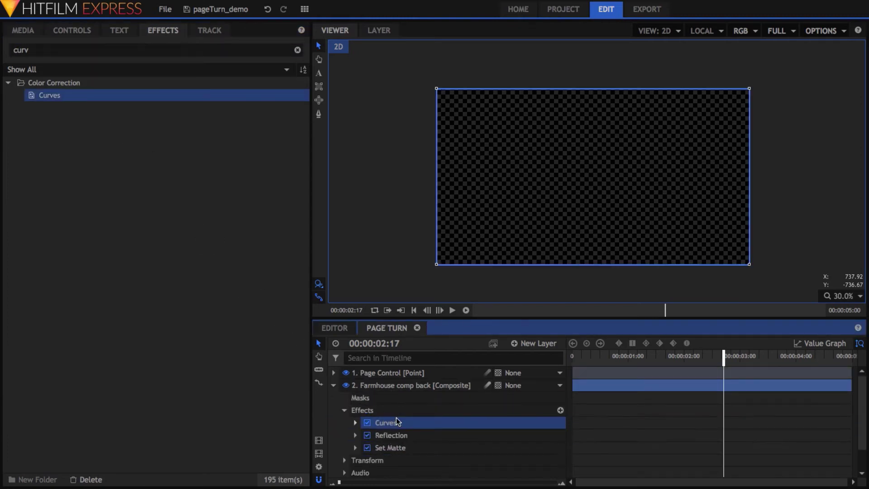
Raise the curve's bottom-left point to lighten the turned-back page.
left_click(72, 31)
left_click(20, 121)
left_click_drag(633, 356, 663, 356)
left_click_drag(157, 283, 130, 176)
mouse_move(627, 356)
left_mouse_down()
mouse_move(670, 358)
mouse_move(642, 362)
left_mouse_up()
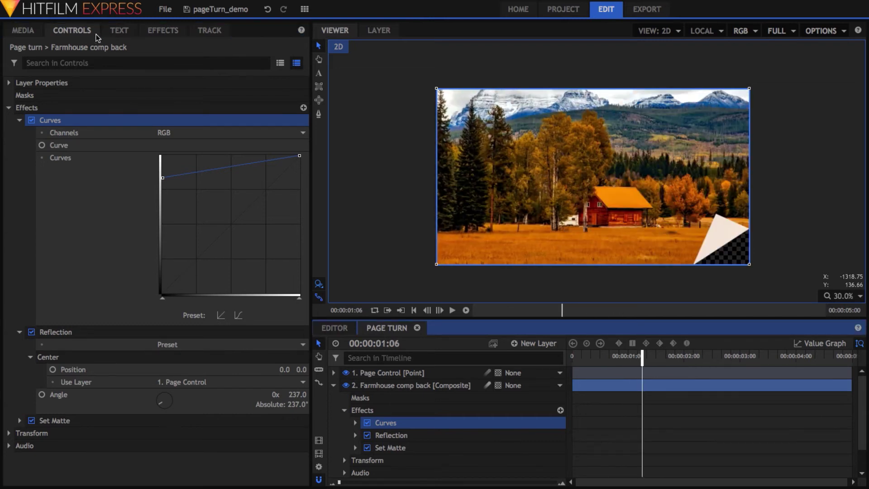
Add a Drop Shadow effect to Farmhouse comp back.
left_click(163, 30)
left_click_drag(30, 50, 2, 54)
type("drop")
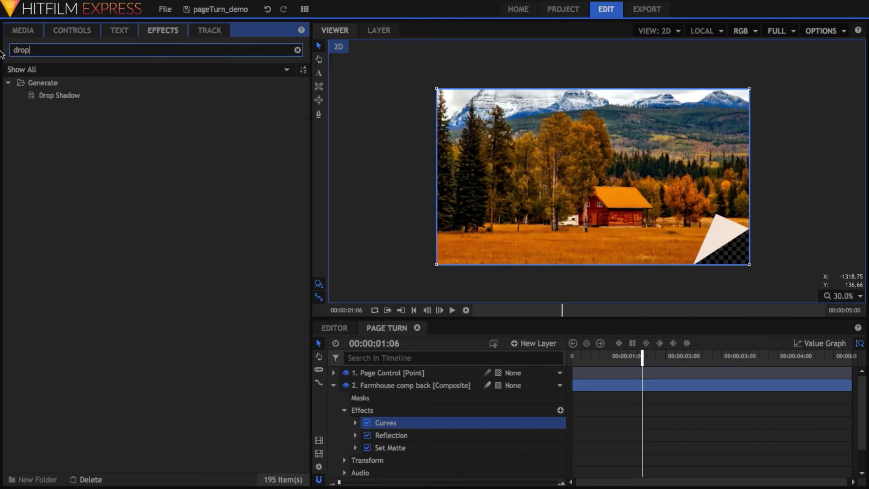
left_click_drag(52, 100, 398, 454)
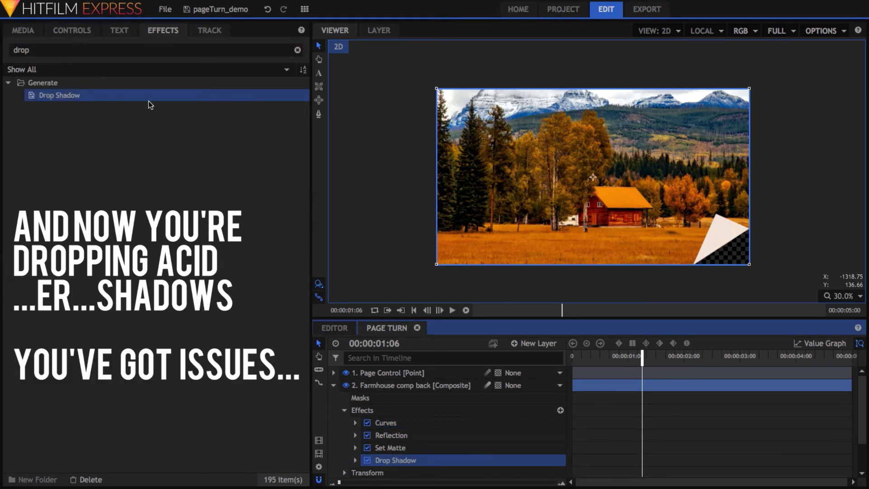
left_click(72, 30)
left_click(20, 120)
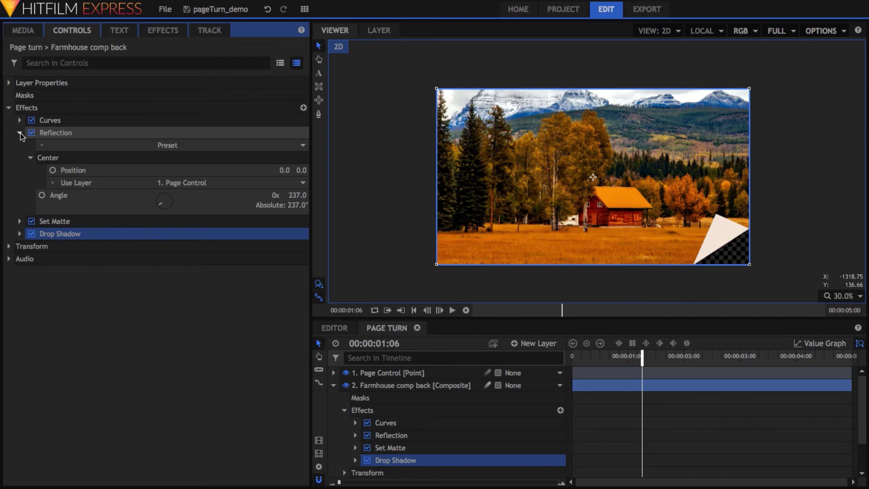
left_click(19, 133)
left_click(19, 157)
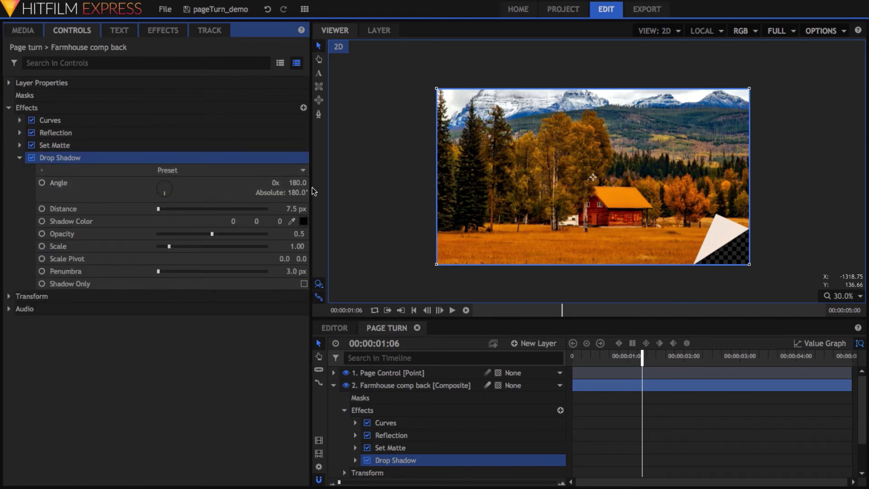
Set the shadow to 115° angle, 20 px distance, 0.75 opacity and 66 px penumbra.
left_click(306, 185)
type("115")
key("Return")
left_click(294, 209)
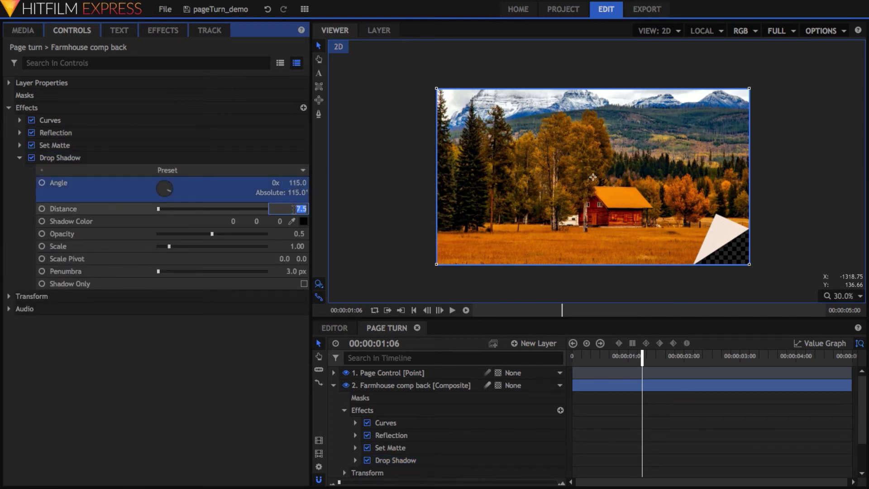
type("20")
key("Return")
left_click(295, 234)
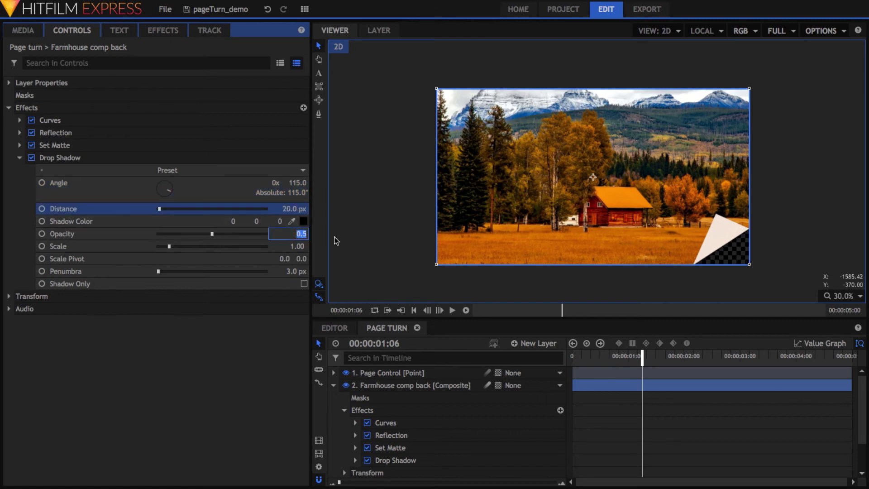
key("Return")
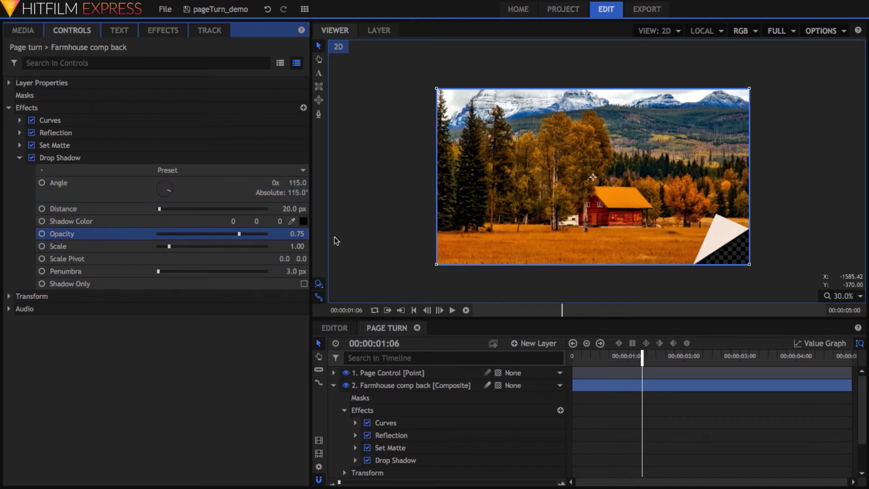
left_click(297, 271)
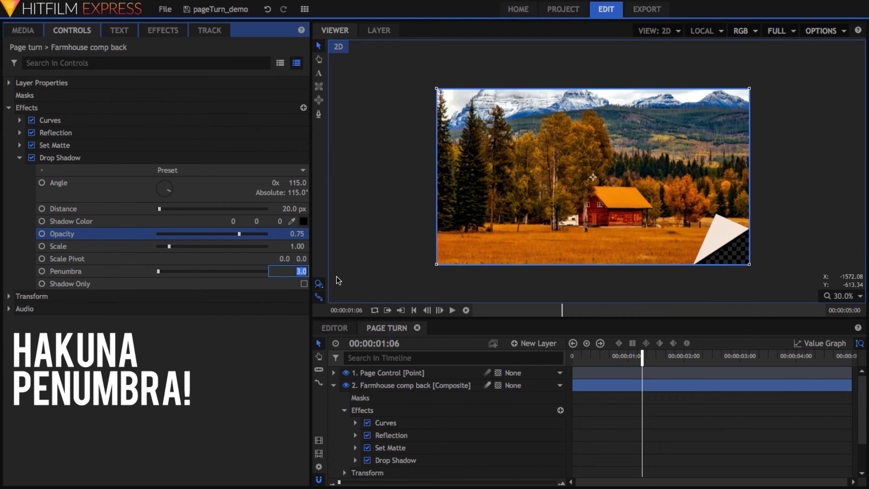
type("66")
key("Return")
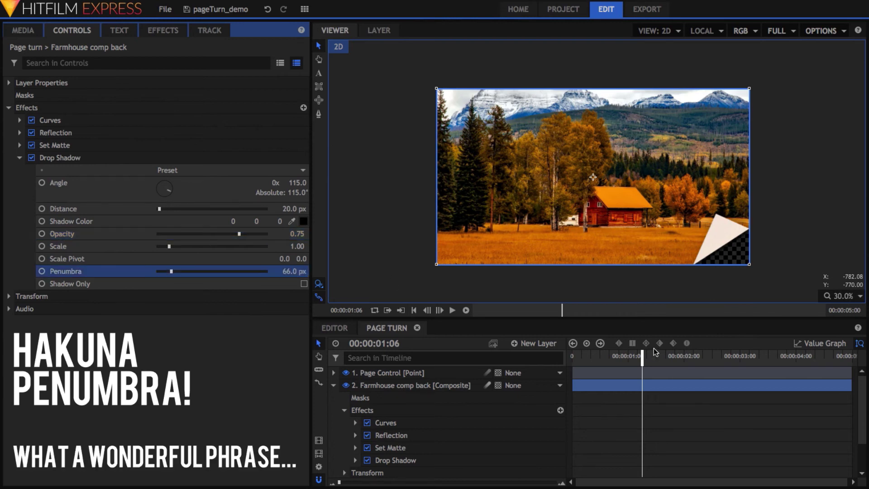
mouse_move(655, 356)
left_mouse_down()
mouse_move(675, 358)
mouse_move(649, 366)
left_mouse_up()
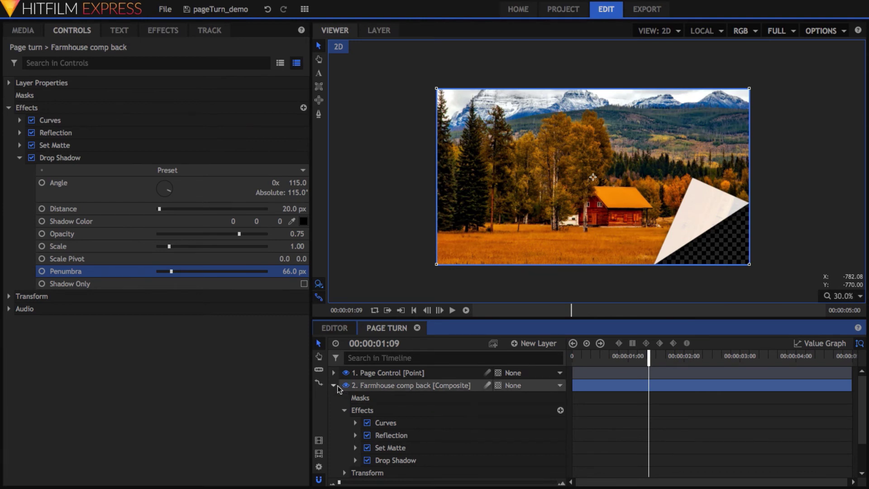
Duplicate the Cutter plane as a visible layer named Shadow and expand its Transform properties.
left_click(333, 386)
left_click(423, 410)
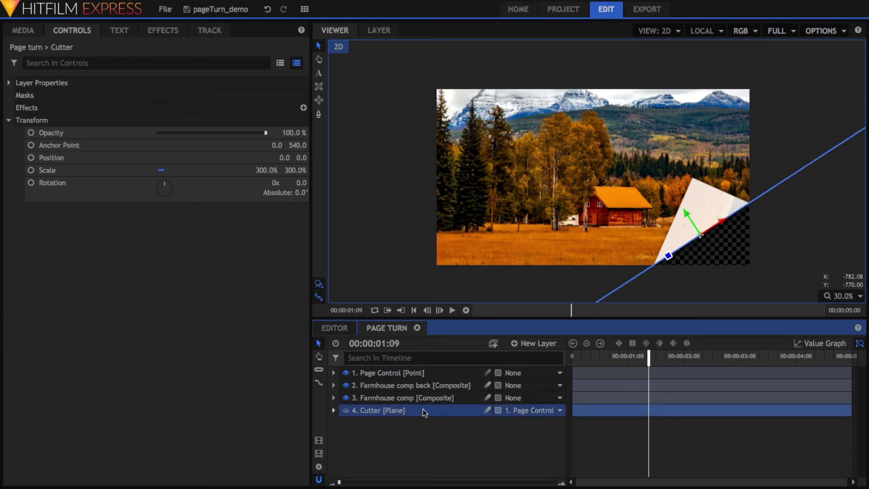
key("ctrl+d")
double_click(423, 422)
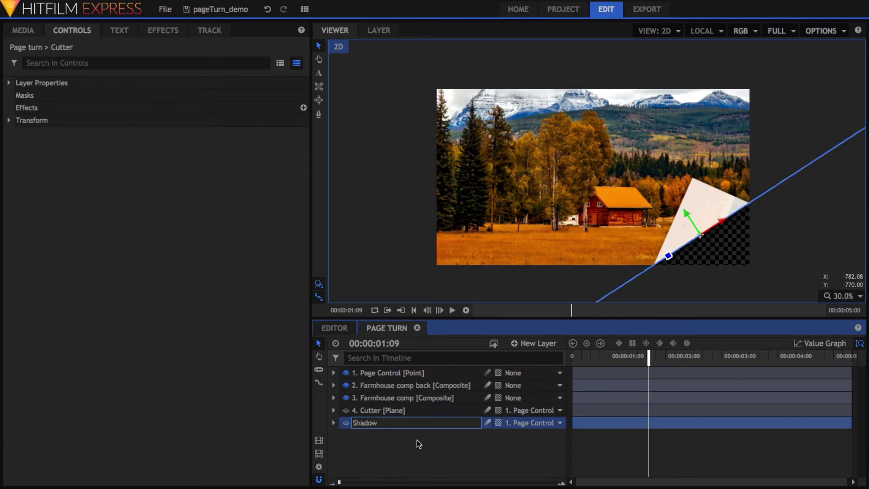
key("Return")
left_click(345, 422)
left_click(334, 422)
left_click(345, 460)
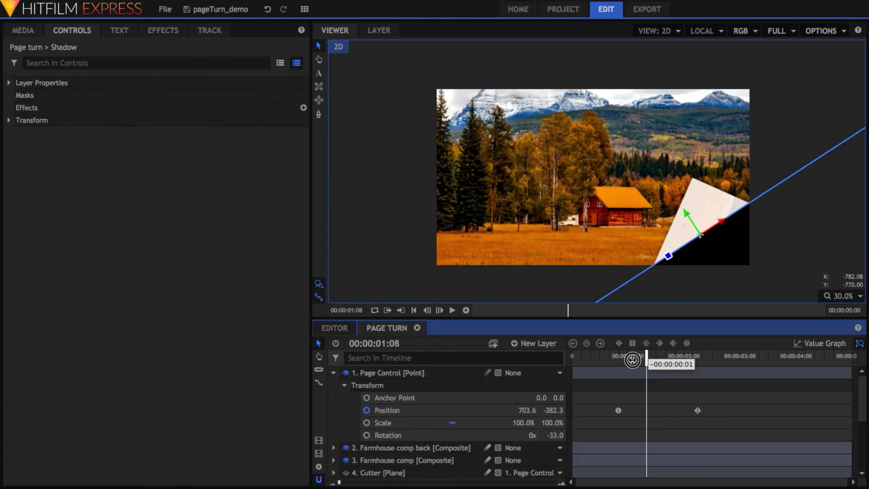
Keyframe Shadow opacity from 25% at 01:01 to 0% at 01:14, then place Ocean on Video 1.
left_click_drag(650, 357, 629, 360)
scroll(436, 408, "down", 3)
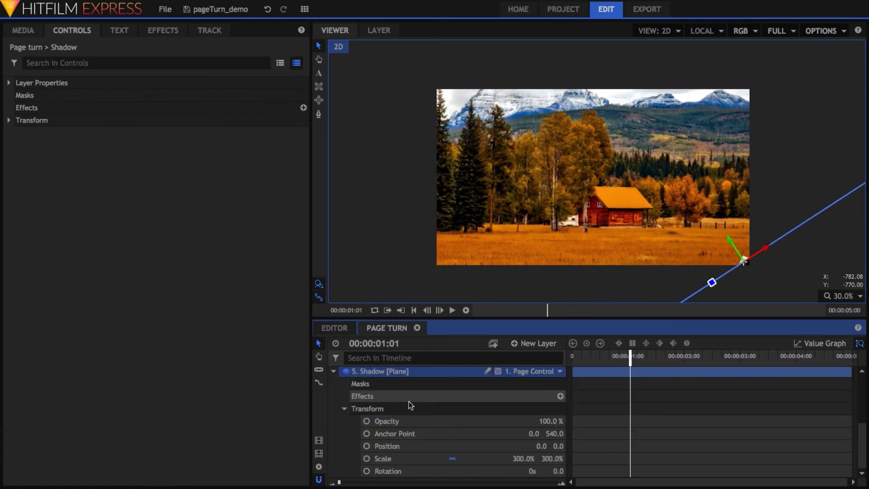
left_click_drag(555, 421, 555, 421)
key("space")
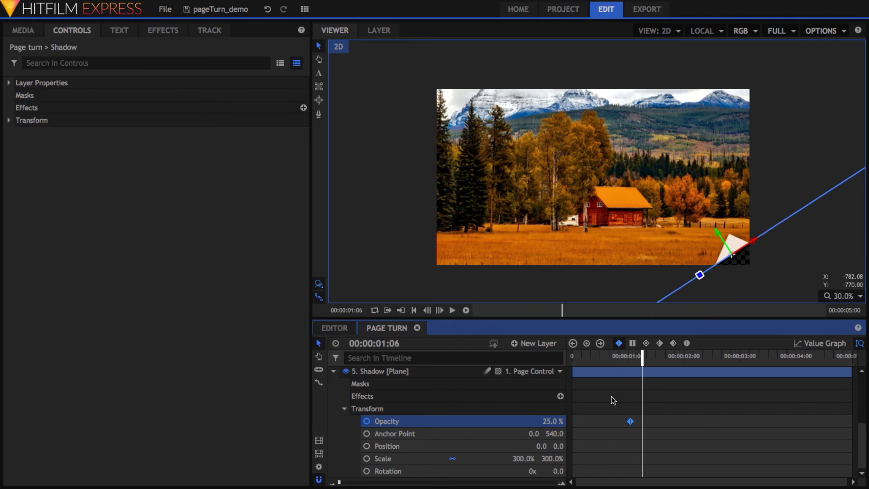
left_click(553, 420)
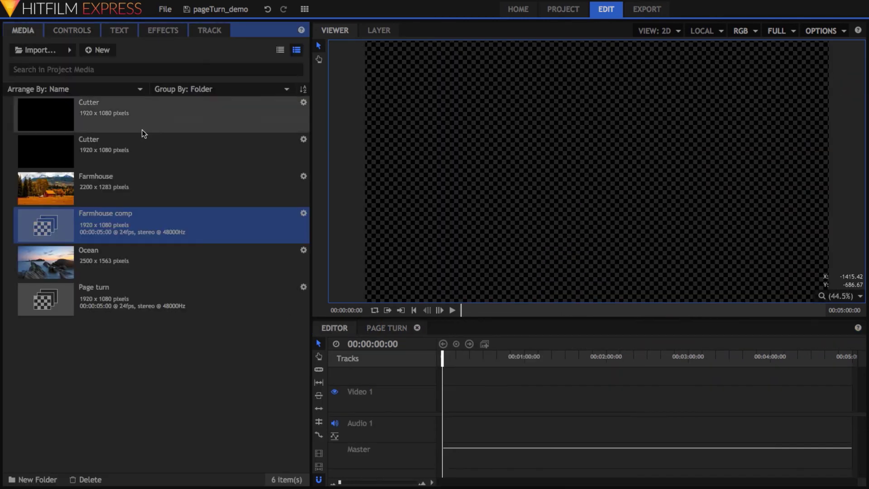
left_click_drag(136, 262, 549, 395)
Stack the Page turn composite above Ocean on Video 2 and slide the Ocean clip later.
left_click_drag(208, 311, 443, 382)
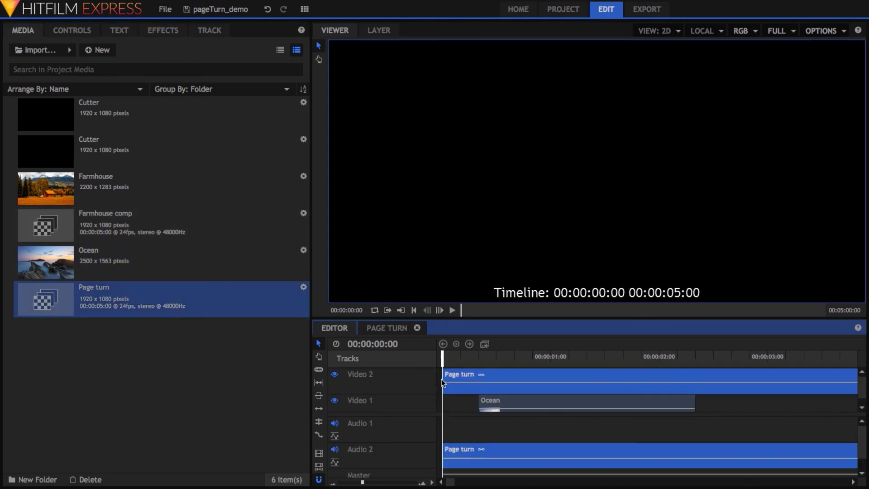
key("space")
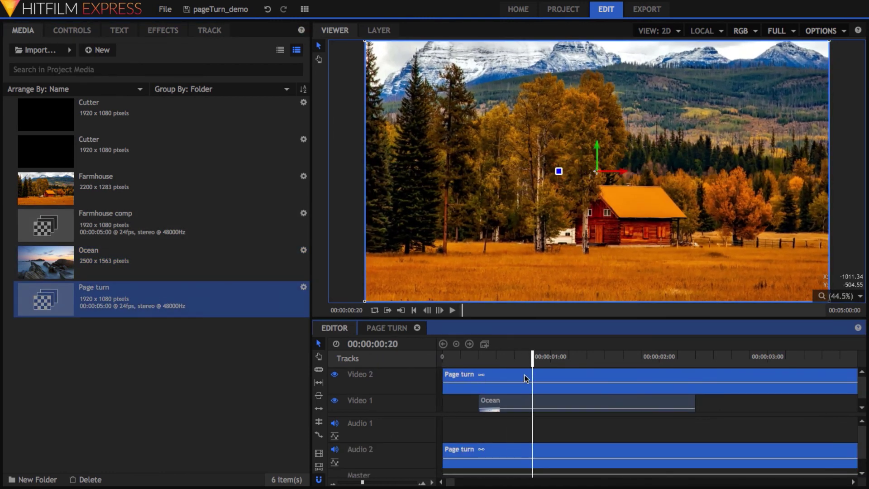
left_click_drag(556, 401, 613, 403)
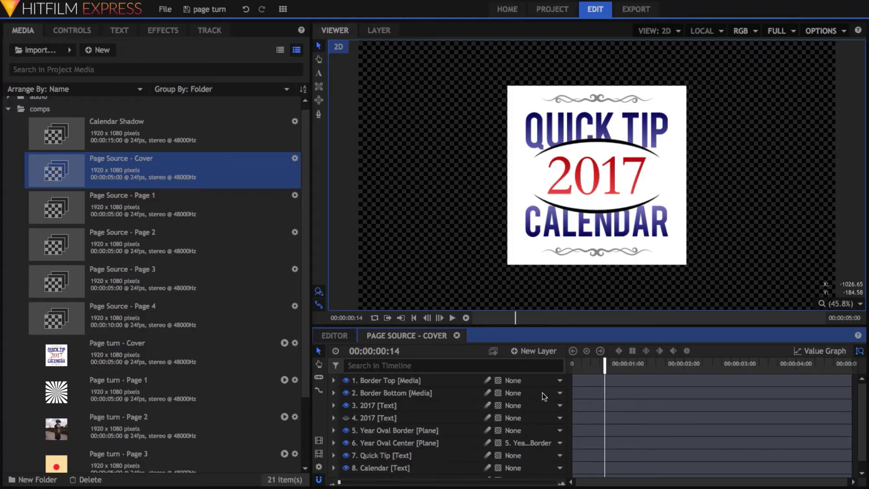
Review the Border, 2017 and Year Oval layers, then switch from Page Source - Cover to Page turn - Cover.
left_click(405, 393)
left_click(405, 419)
left_click(405, 443)
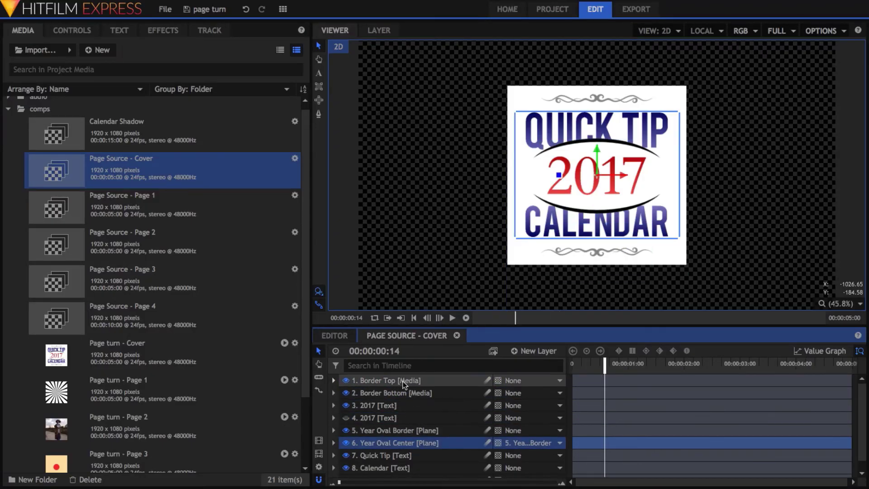
left_click(405, 382)
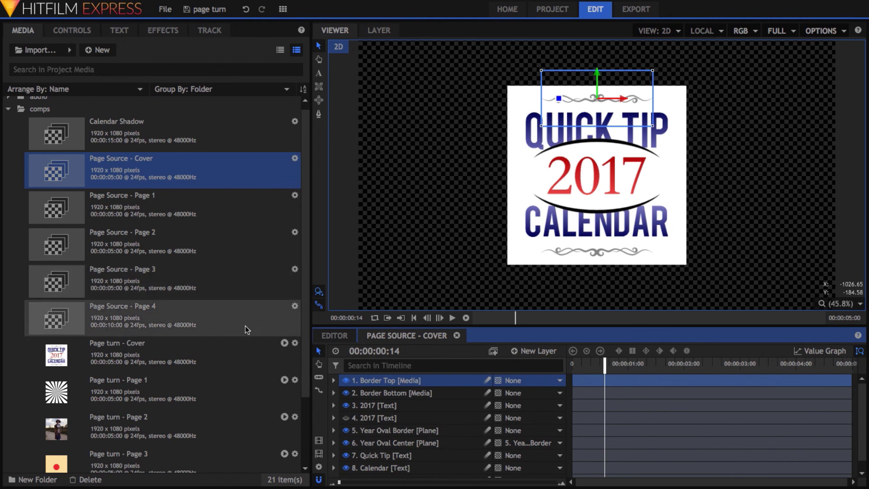
left_click(457, 335)
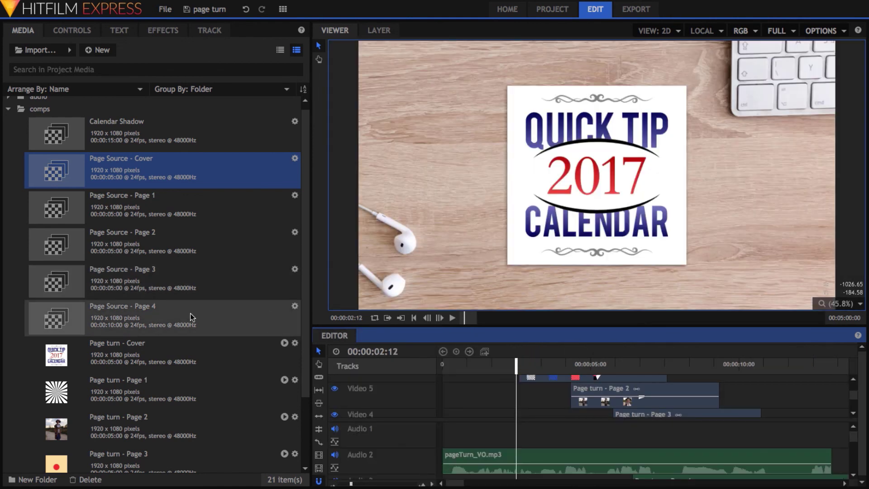
double_click(181, 347)
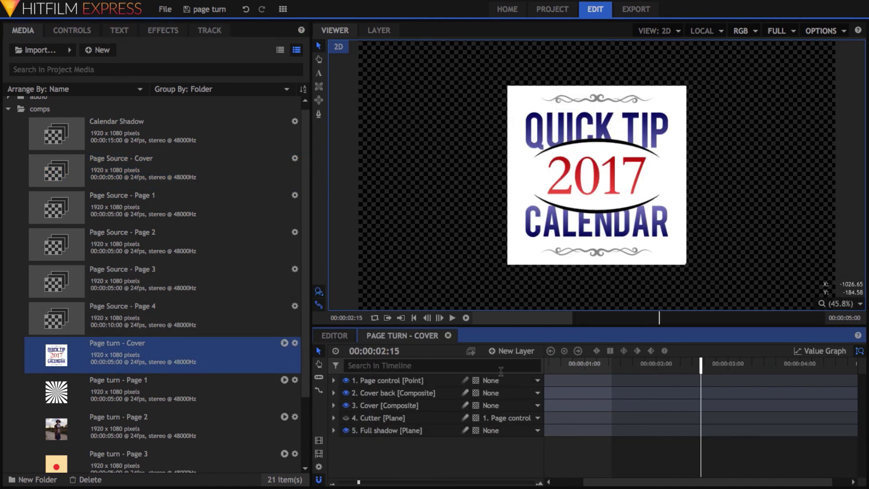